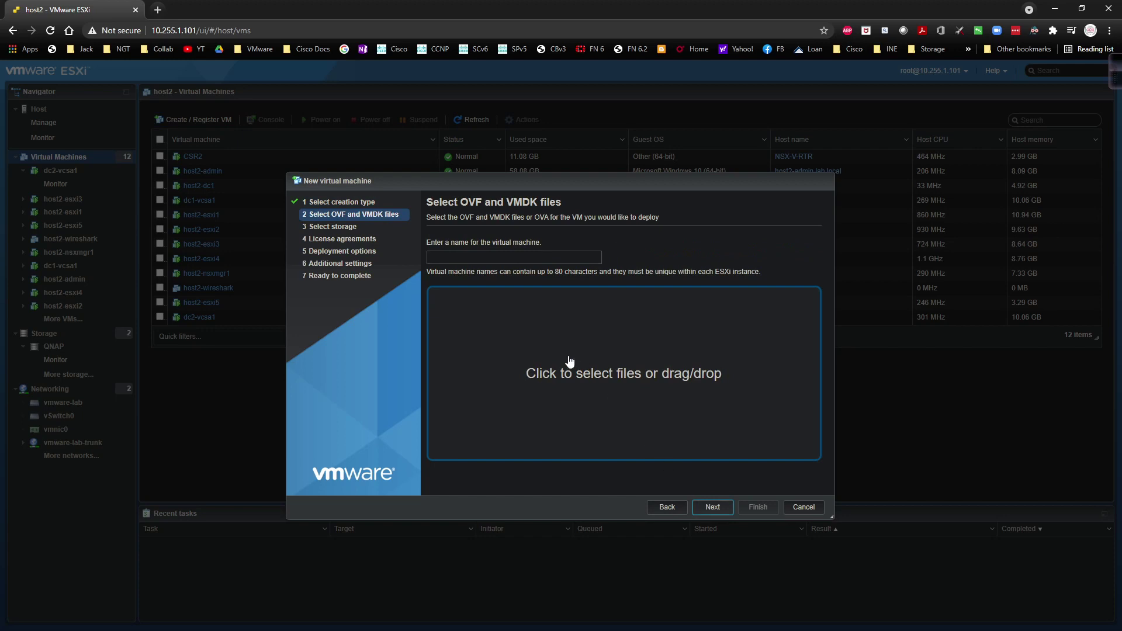
Step: Name the new virtual machine host2-nsxmgr2 in the OVF deployment wizard
{"action": "left_click", "coordinate": [449, 257]}
{"action": "type", "text": "h"}
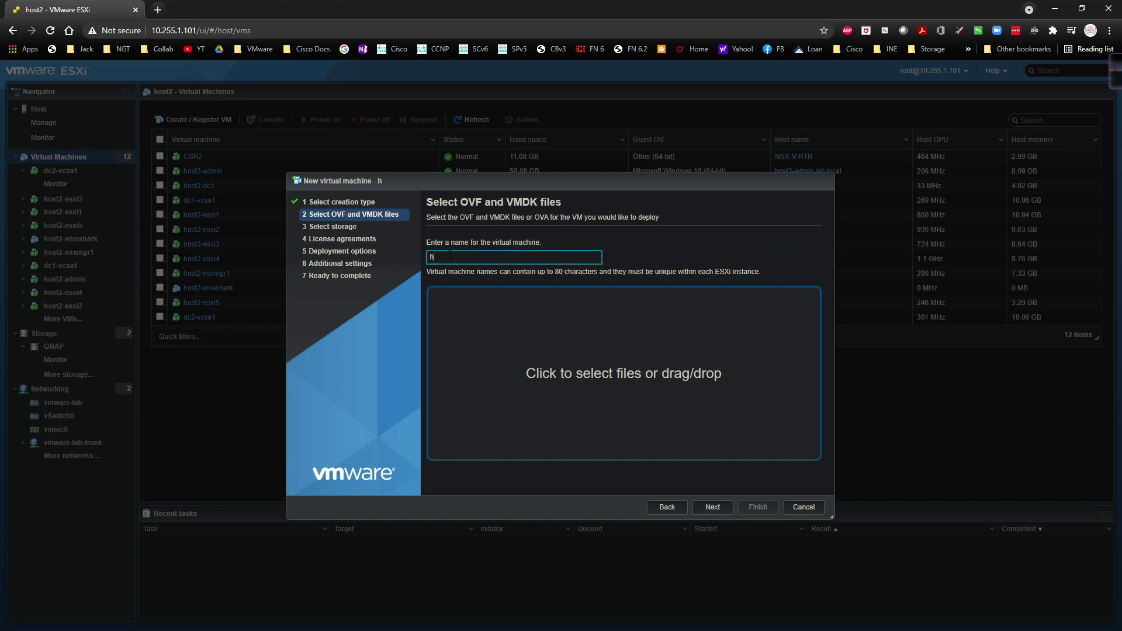
{"action": "type", "text": "ost2-nsxmgr2"}
Step: Attach VMware-NSX-Manager-6.4.9-17267008.ova from Y:\VMware\VMware docs\NSX\NSX-V to the wizard
{"action": "left_click", "coordinate": [547, 369]}
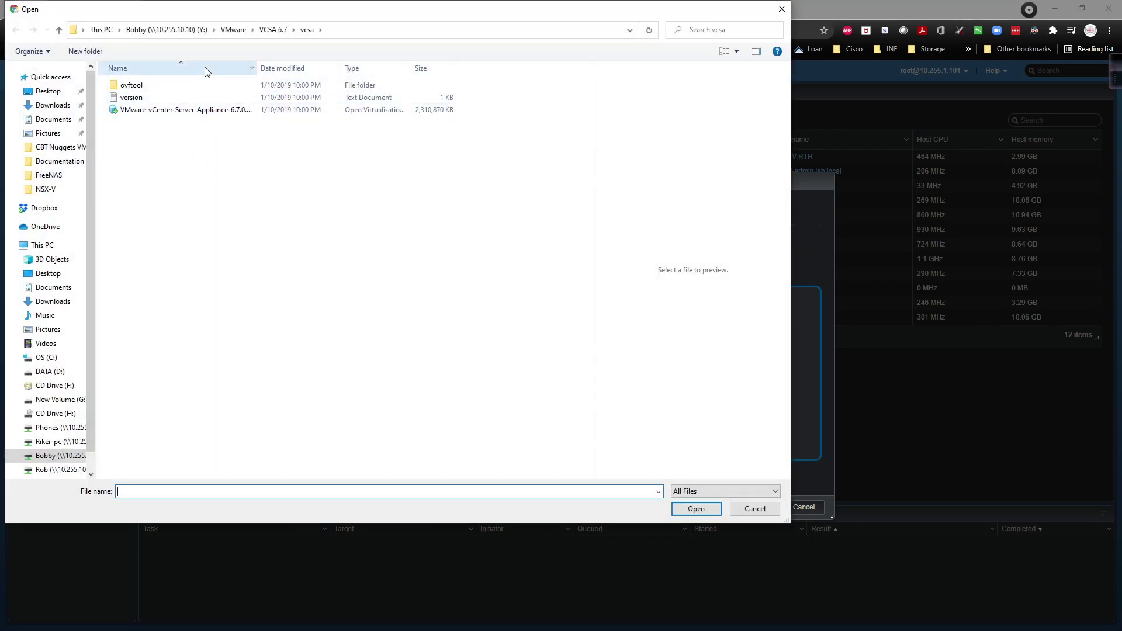
{"action": "left_click", "coordinate": [281, 30]}
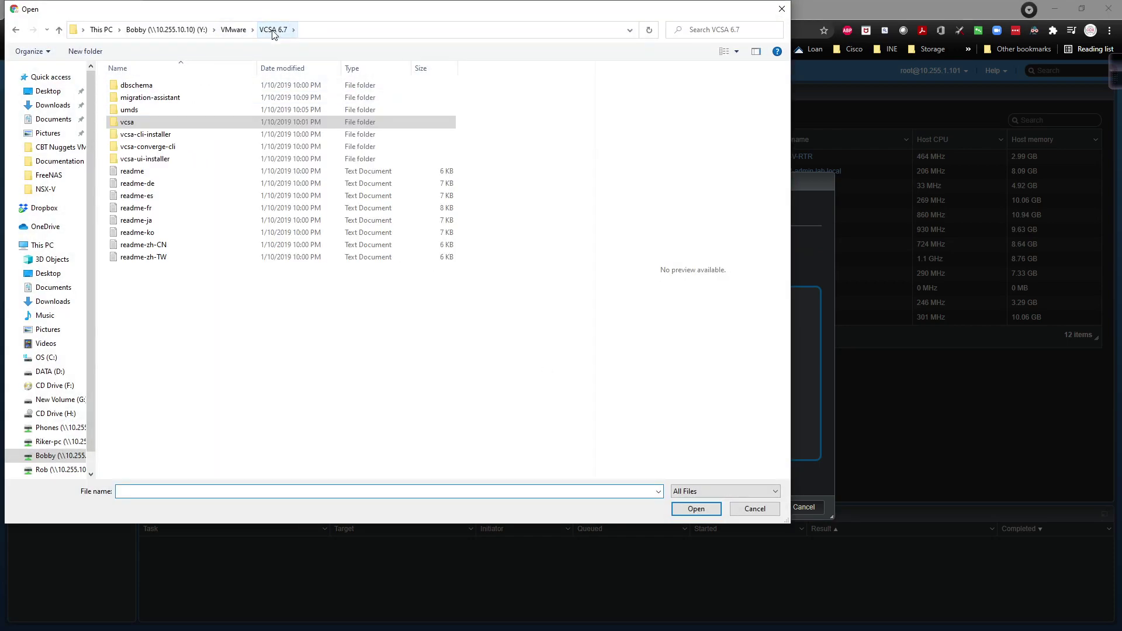
{"action": "left_click", "coordinate": [234, 30]}
{"action": "double_click", "coordinate": [153, 123]}
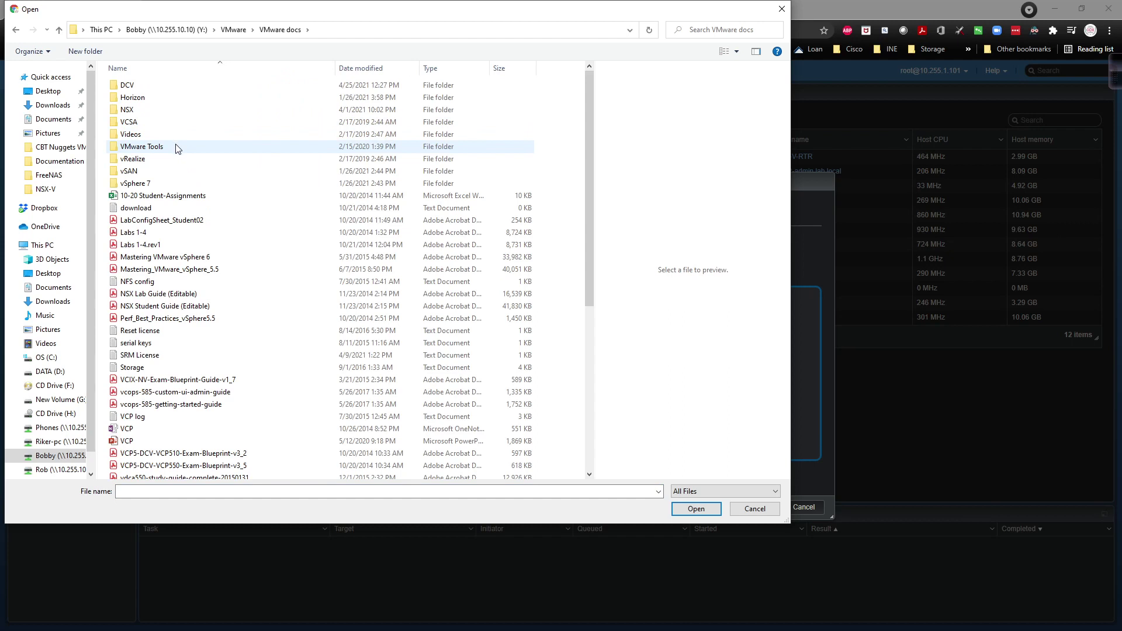
{"action": "double_click", "coordinate": [163, 113]}
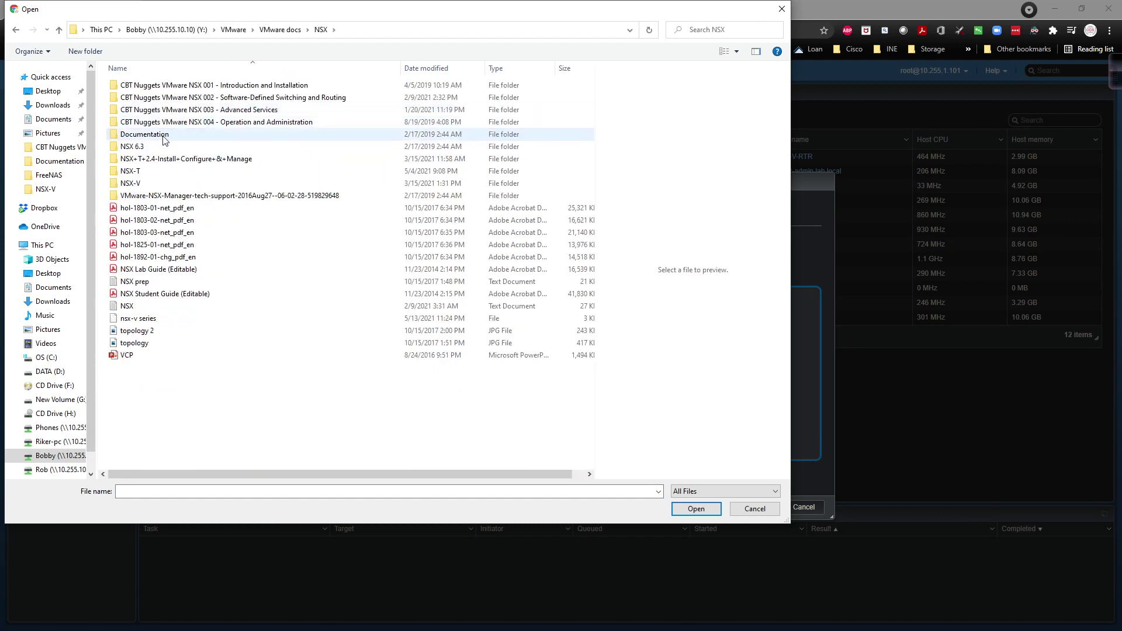
{"action": "double_click", "coordinate": [150, 185]}
{"action": "left_click", "coordinate": [173, 87]}
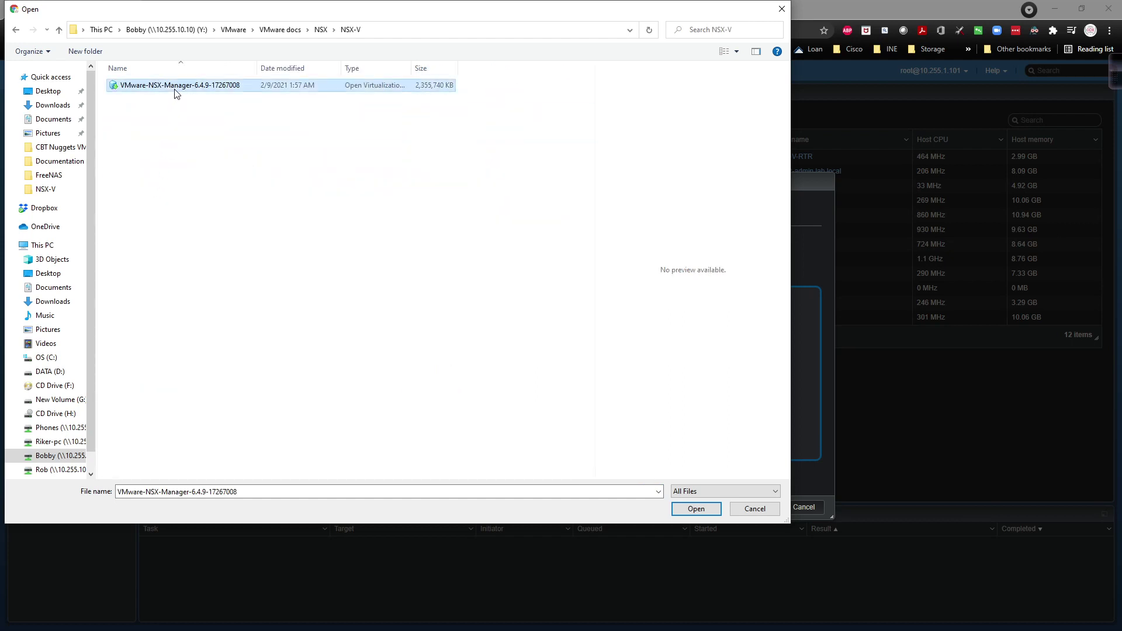
{"action": "left_click", "coordinate": [696, 509]}
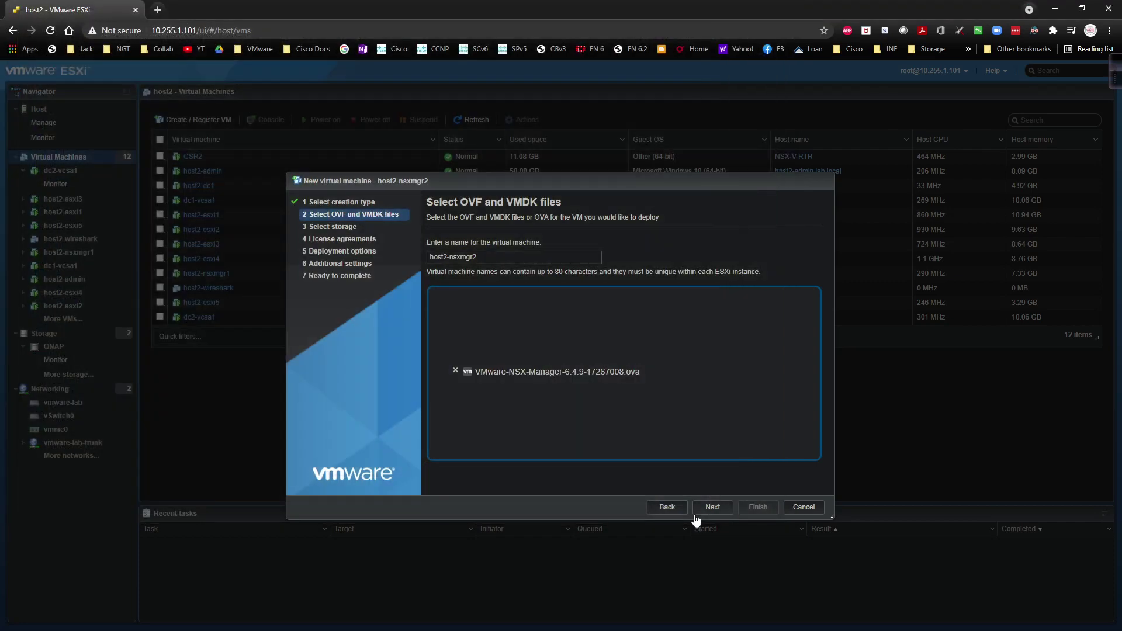
Step: Keep the QNAP datastore and accept the end-user licence agreement
{"action": "left_click", "coordinate": [706, 509]}
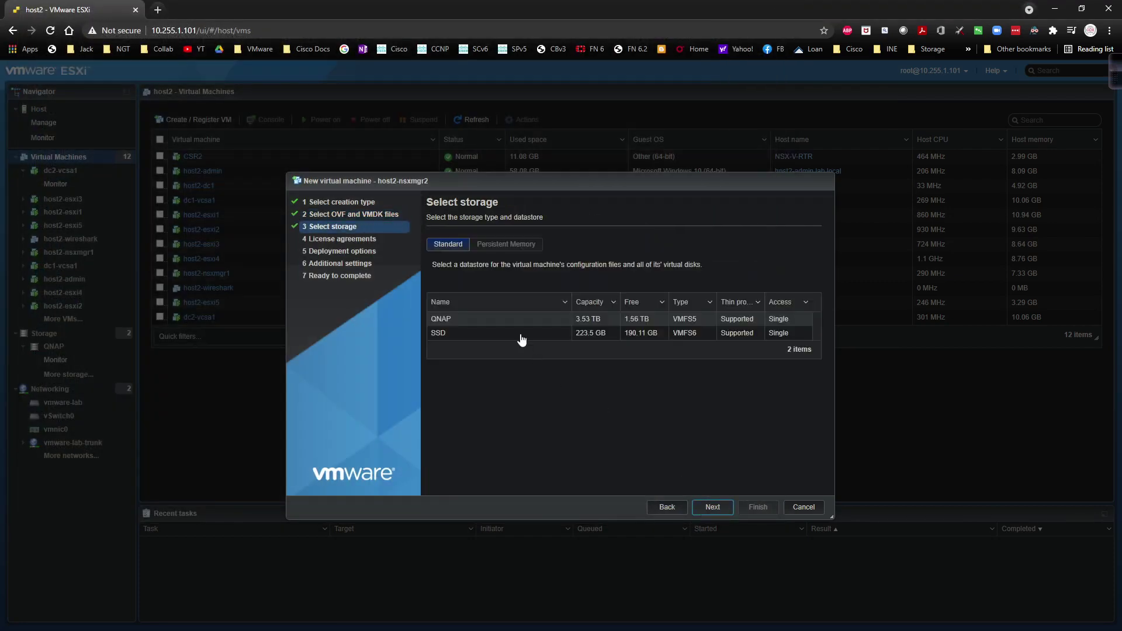
{"action": "left_click", "coordinate": [712, 505]}
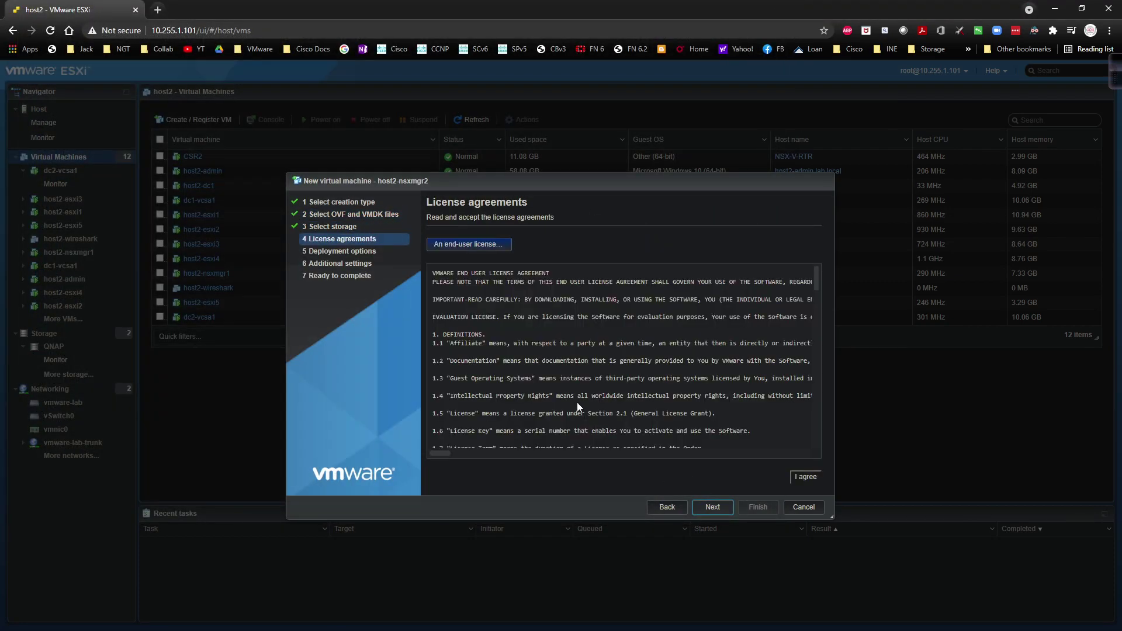
{"action": "left_click", "coordinate": [805, 478]}
Step: Map the Management Network to vmware-lab-trunk and proceed to Additional settings
{"action": "left_click", "coordinate": [716, 508]}
{"action": "left_click", "coordinate": [660, 250]}
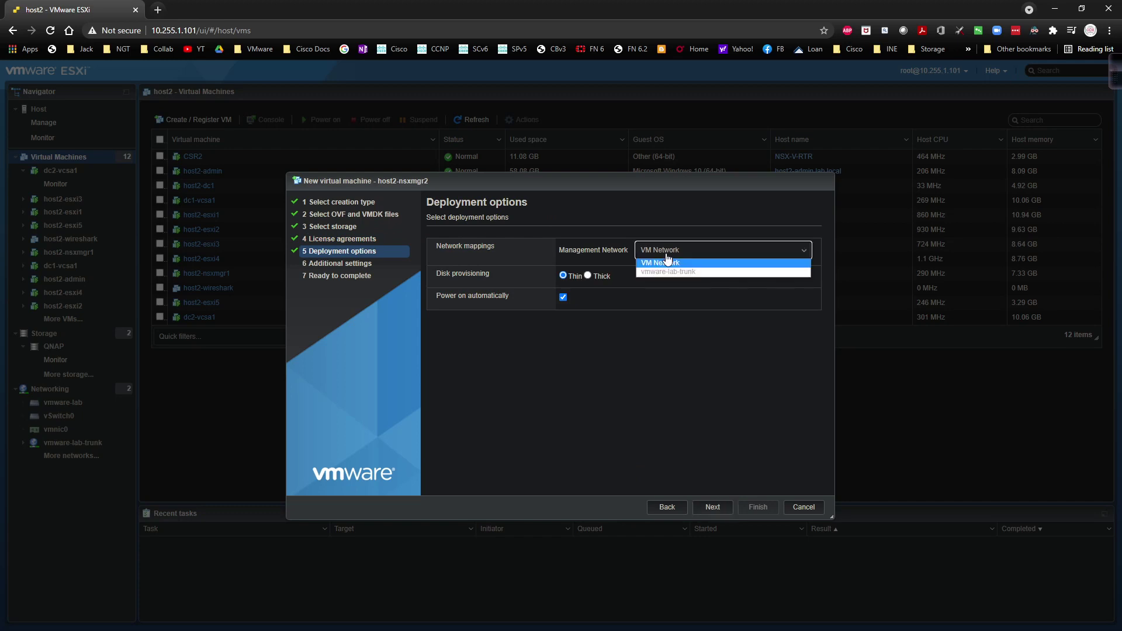
{"action": "left_click", "coordinate": [668, 270]}
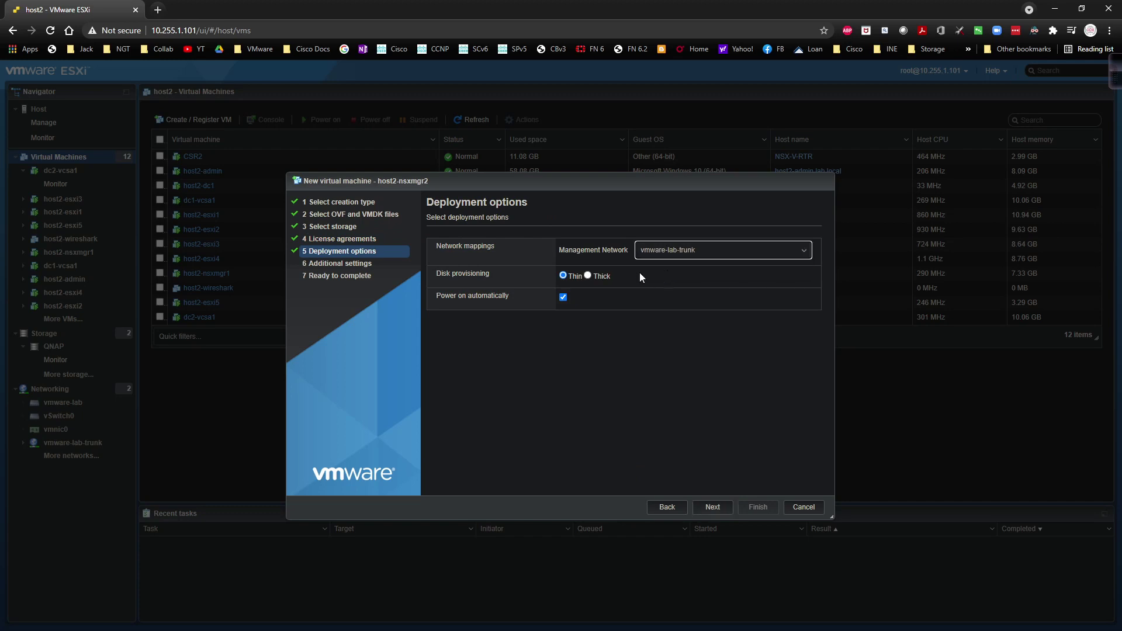
{"action": "left_click", "coordinate": [712, 508]}
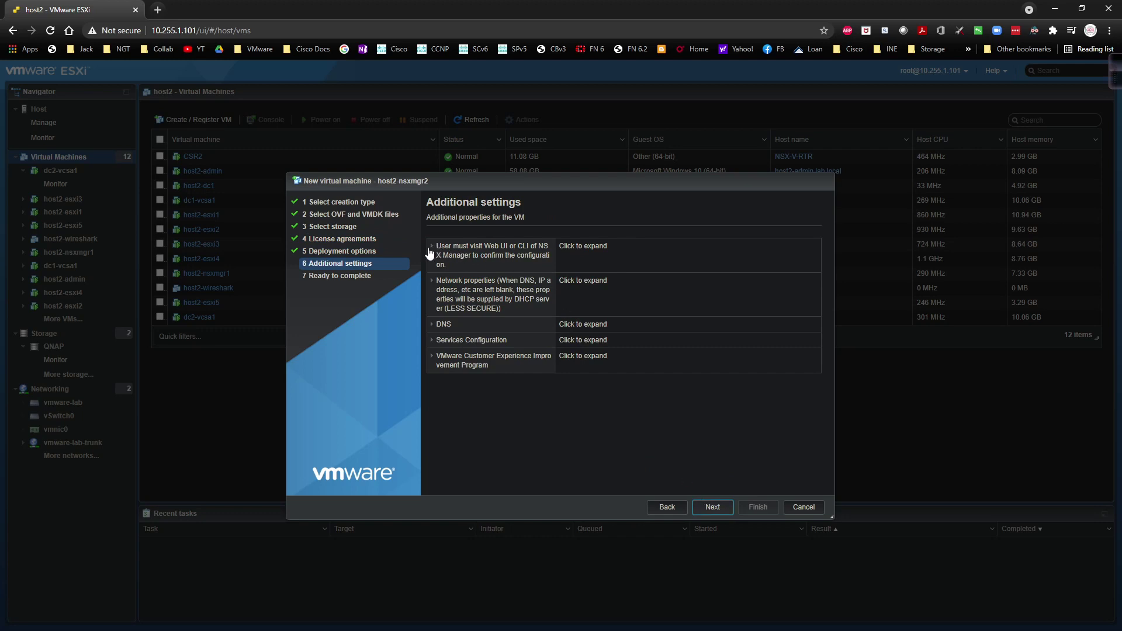
Step: Enter and confirm the CLI admin and privilege mode passwords for NSX Manager
{"action": "left_click", "coordinate": [432, 254]}
{"action": "left_click", "coordinate": [577, 282]}
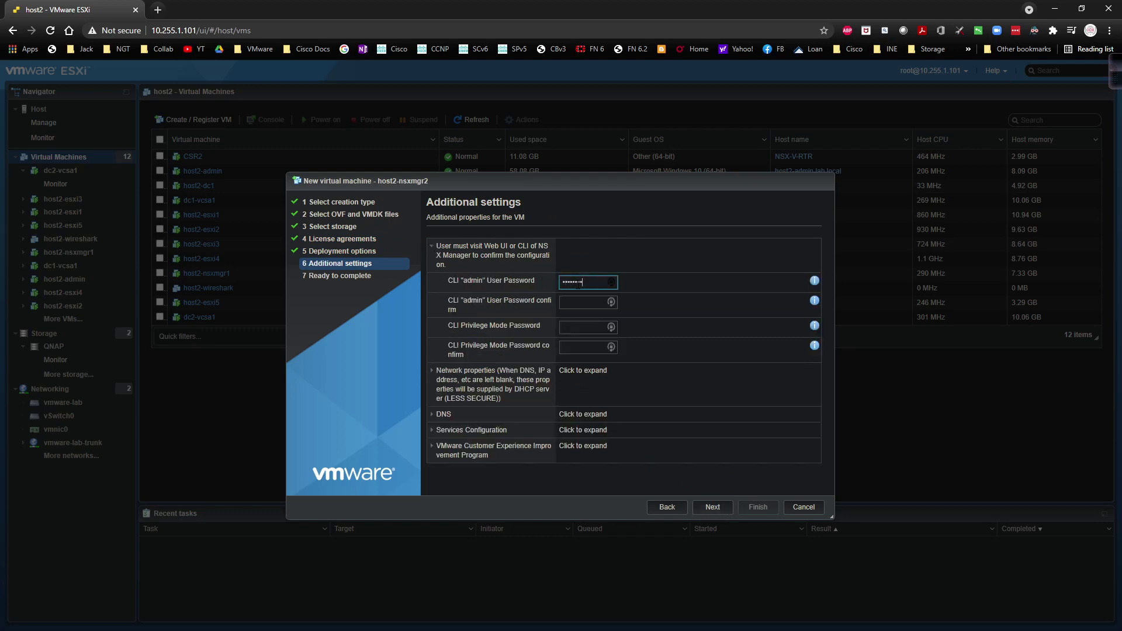
{"action": "key", "text": "Tab"}
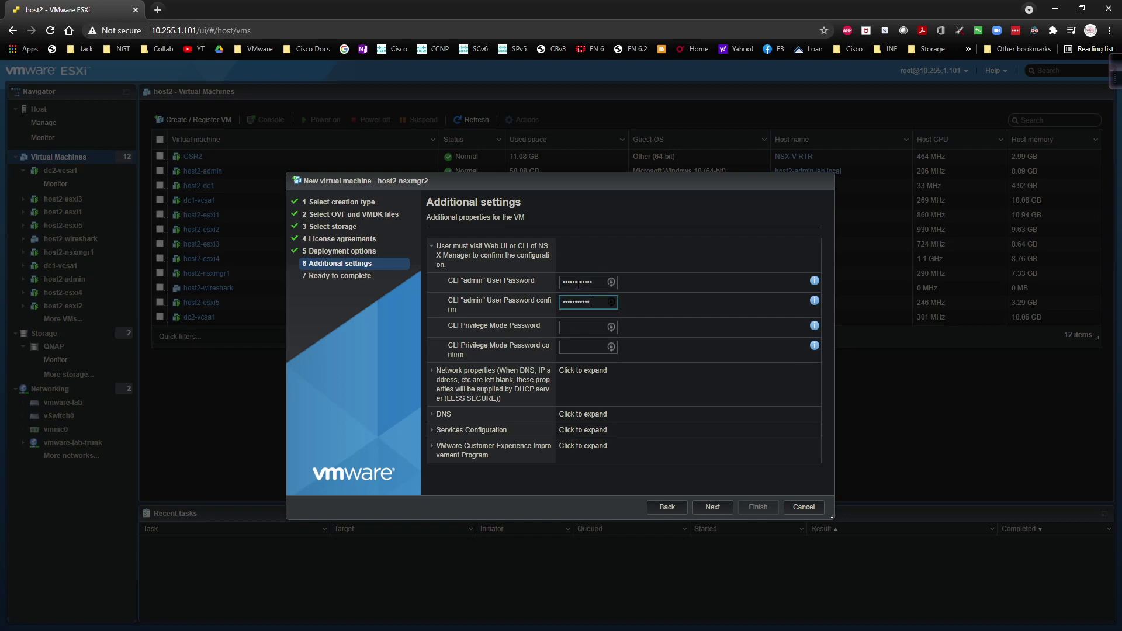
{"action": "key", "text": "Tab"}
{"action": "key", "text": "Tab"}
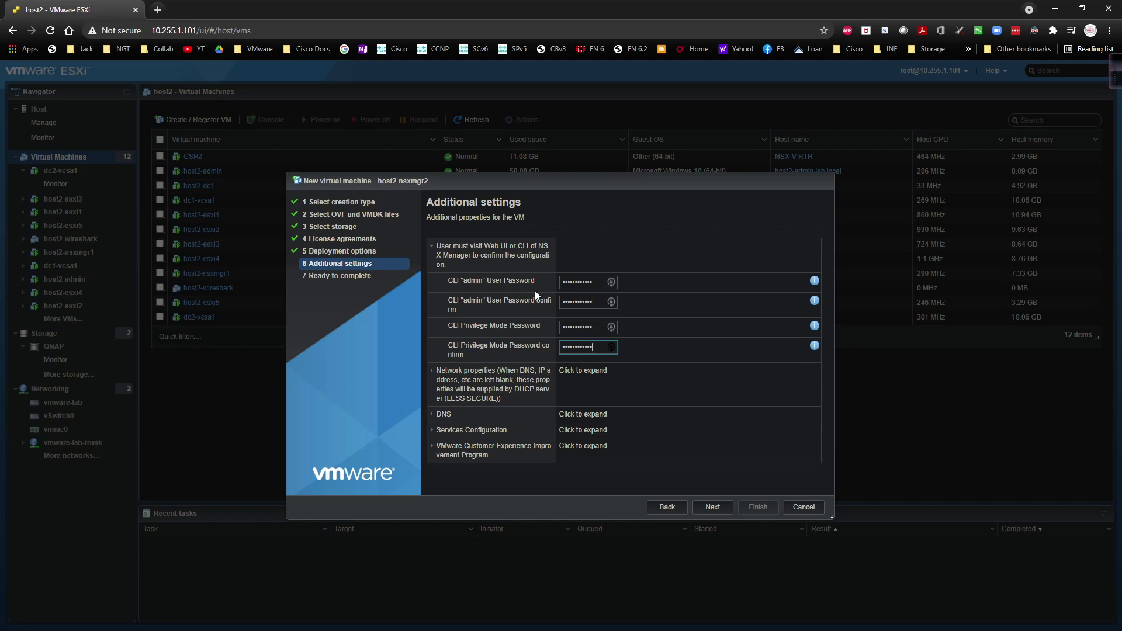
{"action": "left_click", "coordinate": [432, 374]}
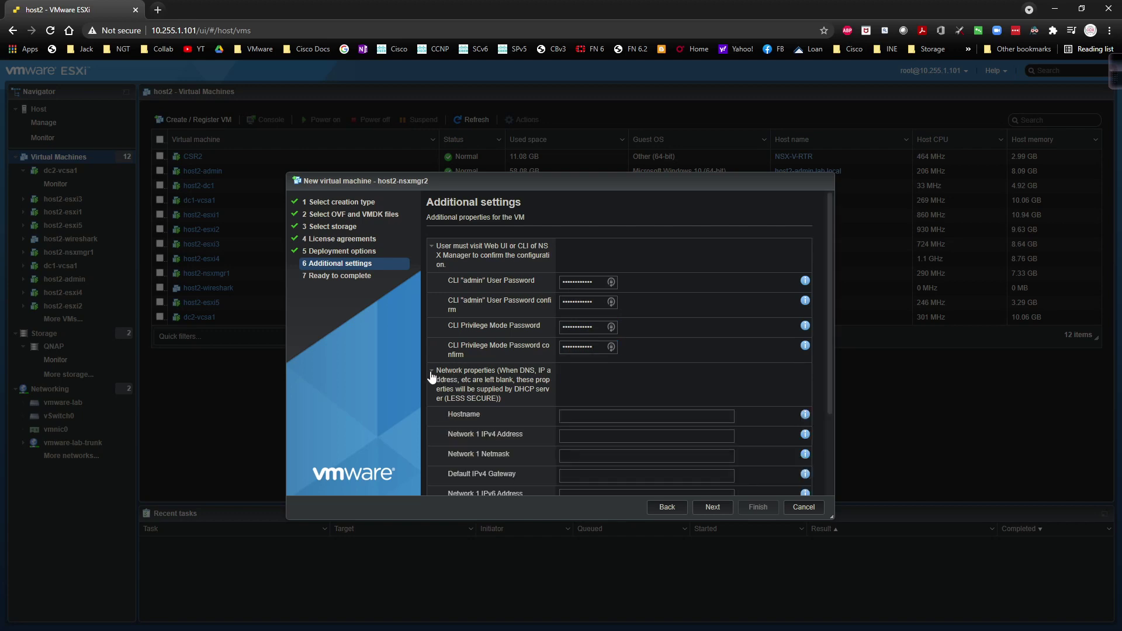
Step: Set hostname dc2-nsxmgr1, IP 10.0.0.31, netmask 255.255.255.0 and gateway 10.0.0.1
{"action": "scroll", "coordinate": [582, 391], "scroll_direction": "down", "scroll_amount": 1}
{"action": "left_click", "coordinate": [579, 359]}
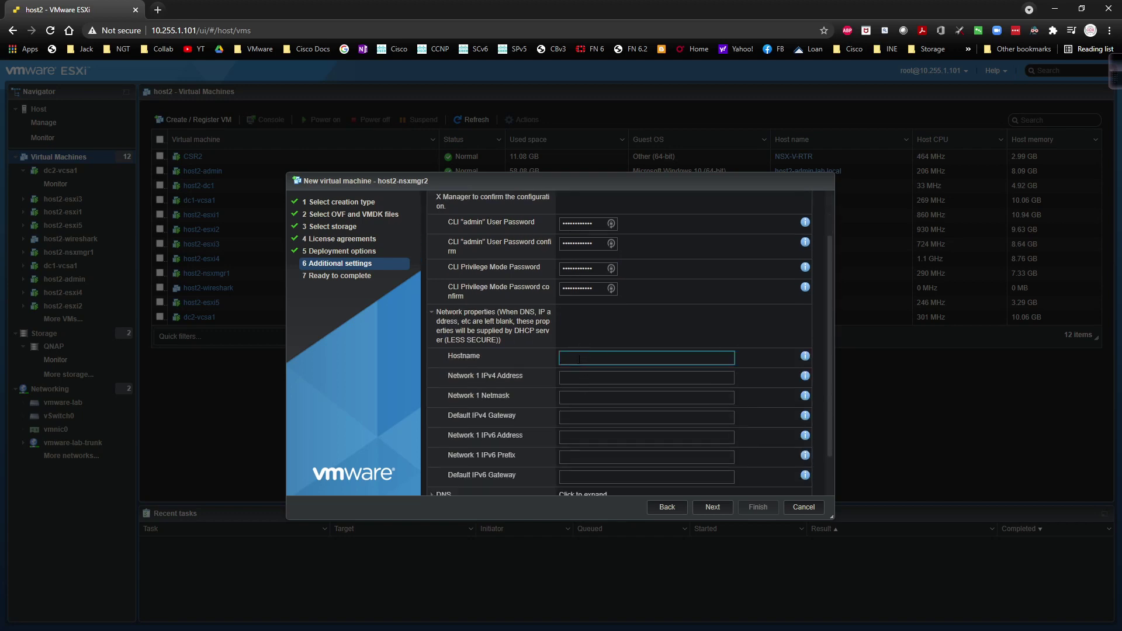
{"action": "type", "text": "dc2-nsxmgr1"}
{"action": "key", "text": "Tab"}
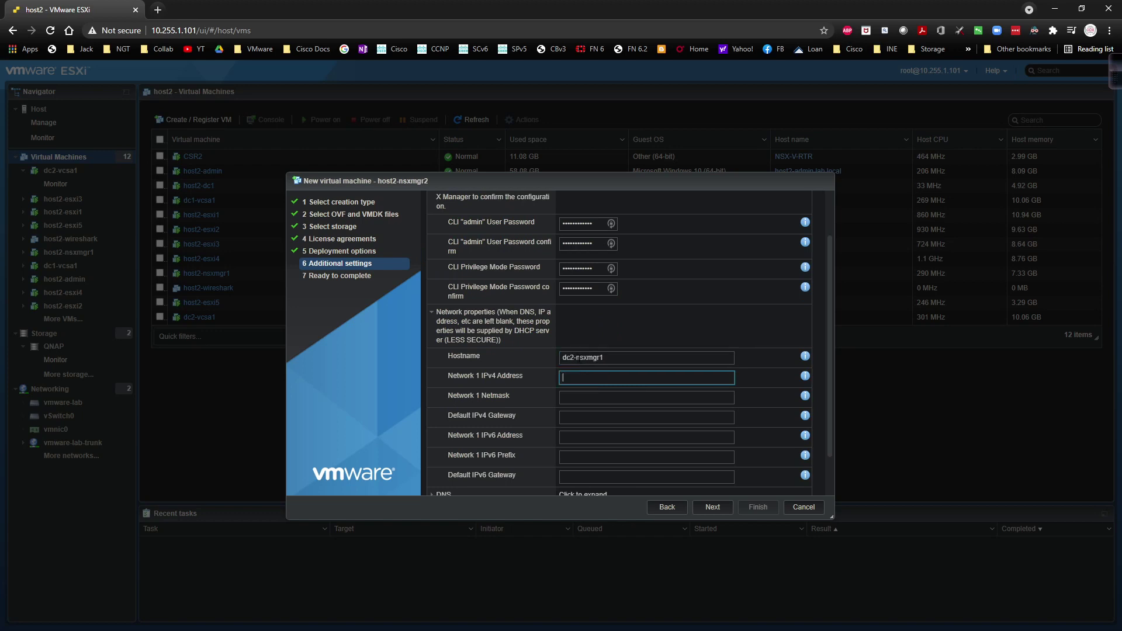
{"action": "type", "text": "10.0.0.31"}
{"action": "key", "text": "Tab"}
{"action": "type", "text": "255.255.25"}
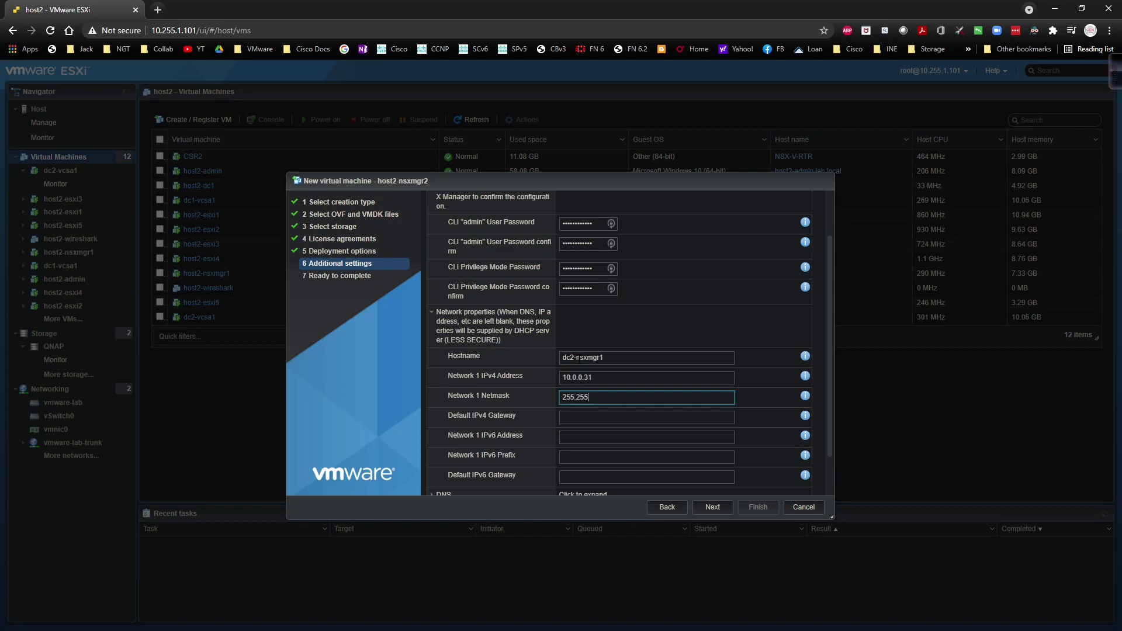
{"action": "key", "text": "Tab"}
{"action": "type", "text": "10.0.0."}
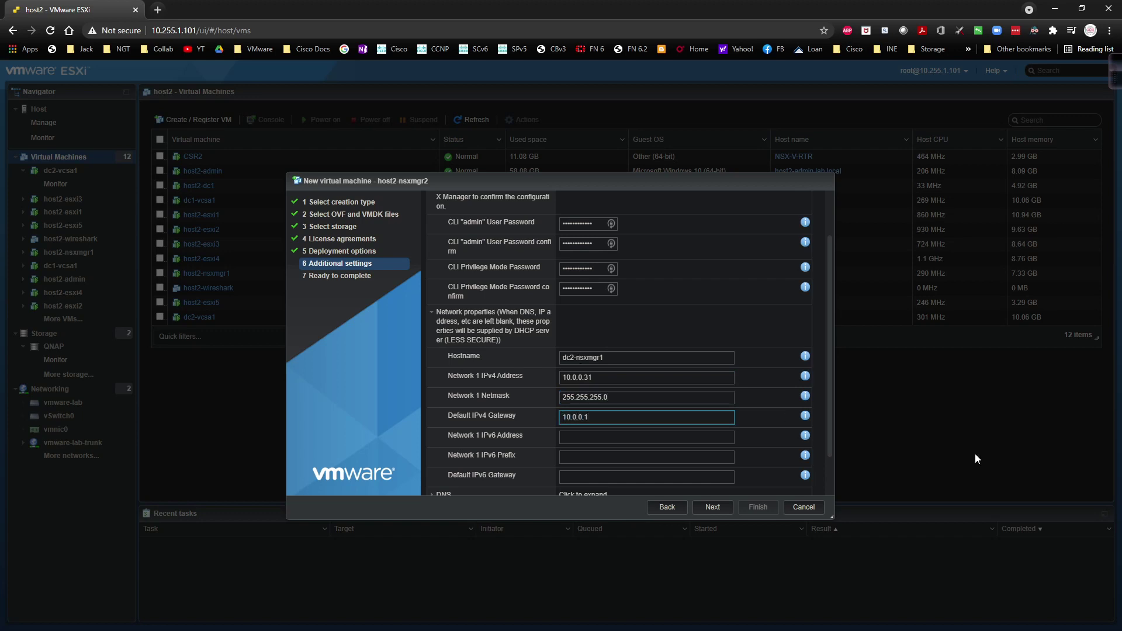
Step: Set DNS server 10.0.0.254 and search domain lab.local, then continue to Ready to complete
{"action": "scroll", "coordinate": [621, 379], "scroll_direction": "down", "scroll_amount": 2}
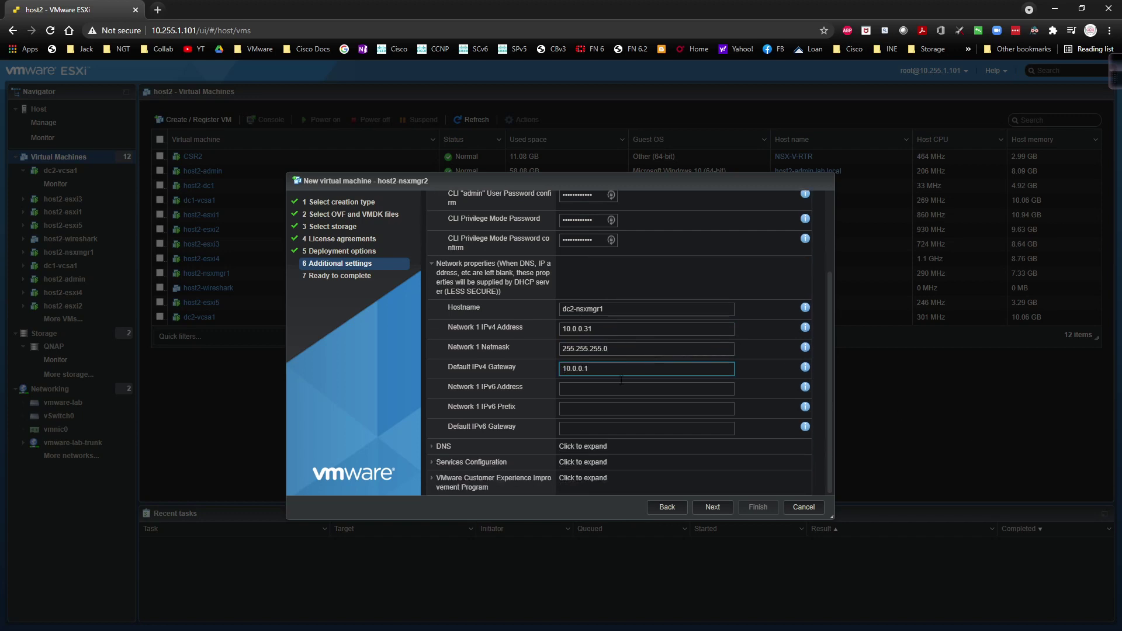
{"action": "left_click", "coordinate": [432, 447]}
{"action": "scroll", "coordinate": [562, 424], "scroll_direction": "down", "scroll_amount": 1}
{"action": "left_click", "coordinate": [565, 424]}
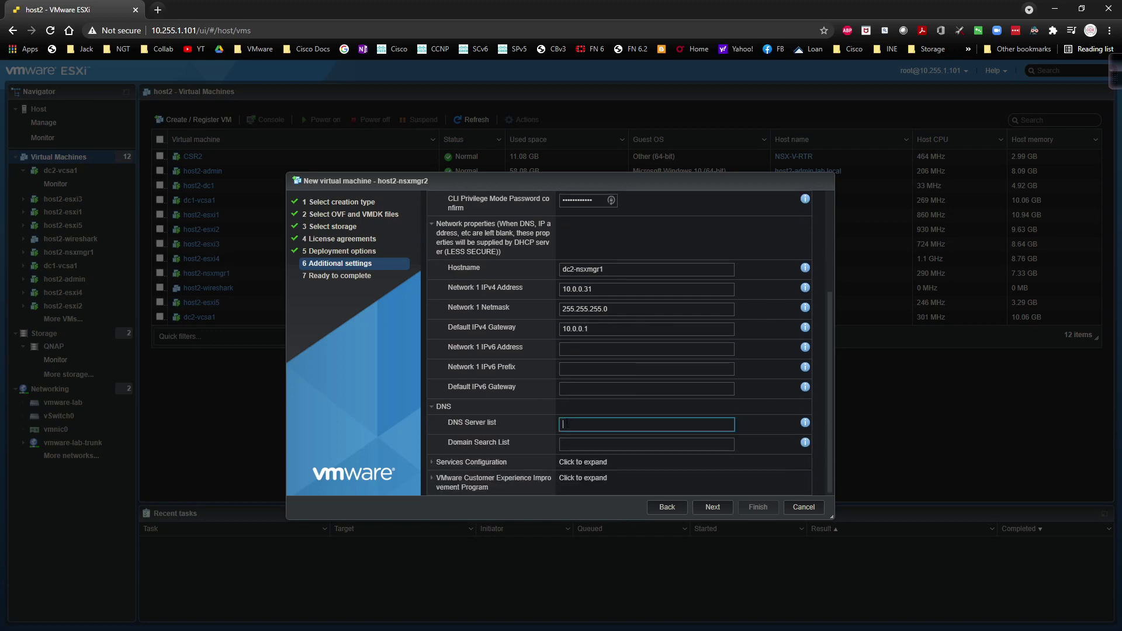
{"action": "type", "text": "10.0.0.254"}
{"action": "left_click", "coordinate": [647, 443]}
{"action": "type", "text": "lab"}
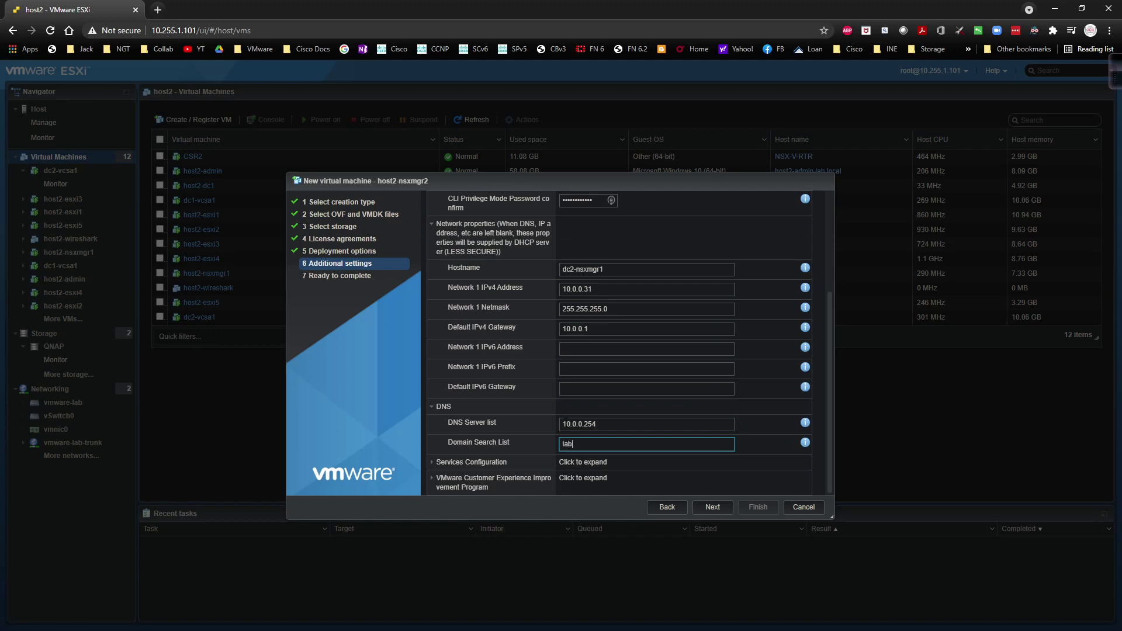
{"action": "type", "text": ".local"}
{"action": "left_click", "coordinate": [432, 463]}
{"action": "scroll", "coordinate": [521, 427], "scroll_direction": "down", "scroll_amount": 1}
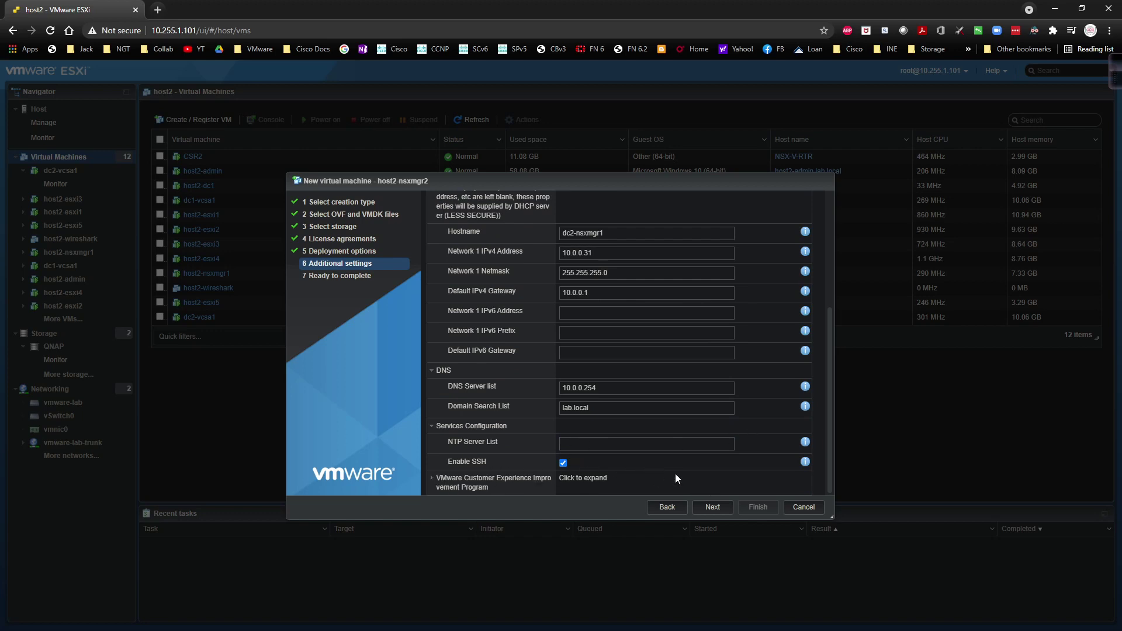
{"action": "left_click", "coordinate": [713, 507]}
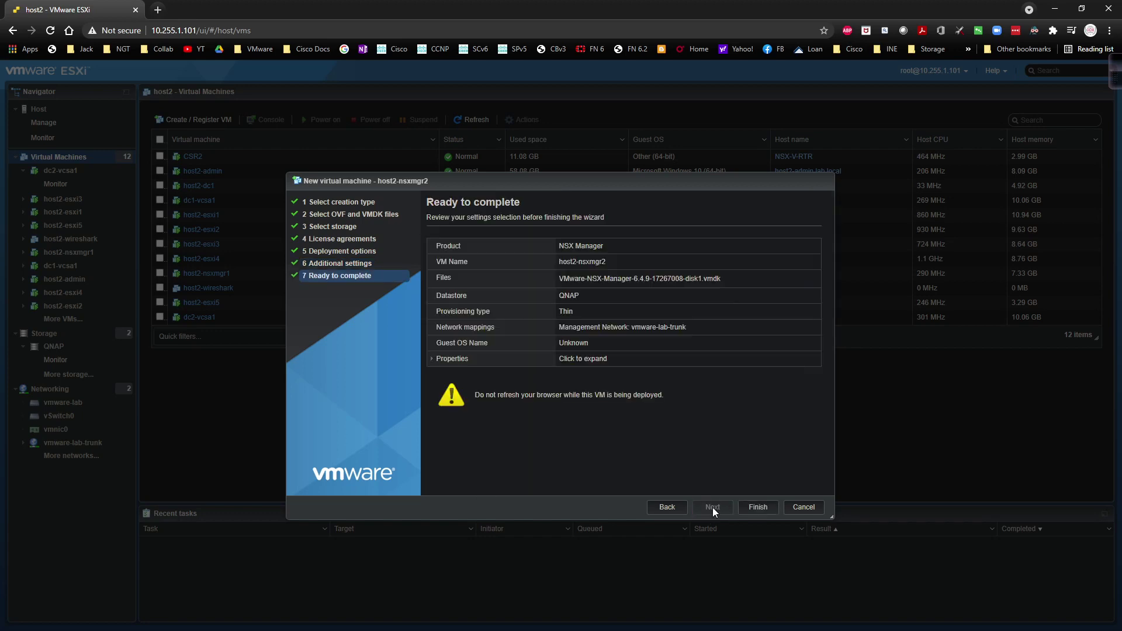
Step: Finish the wizard to deploy host2-nsxmgr2 and let it upload and power on
{"action": "left_click", "coordinate": [757, 508]}
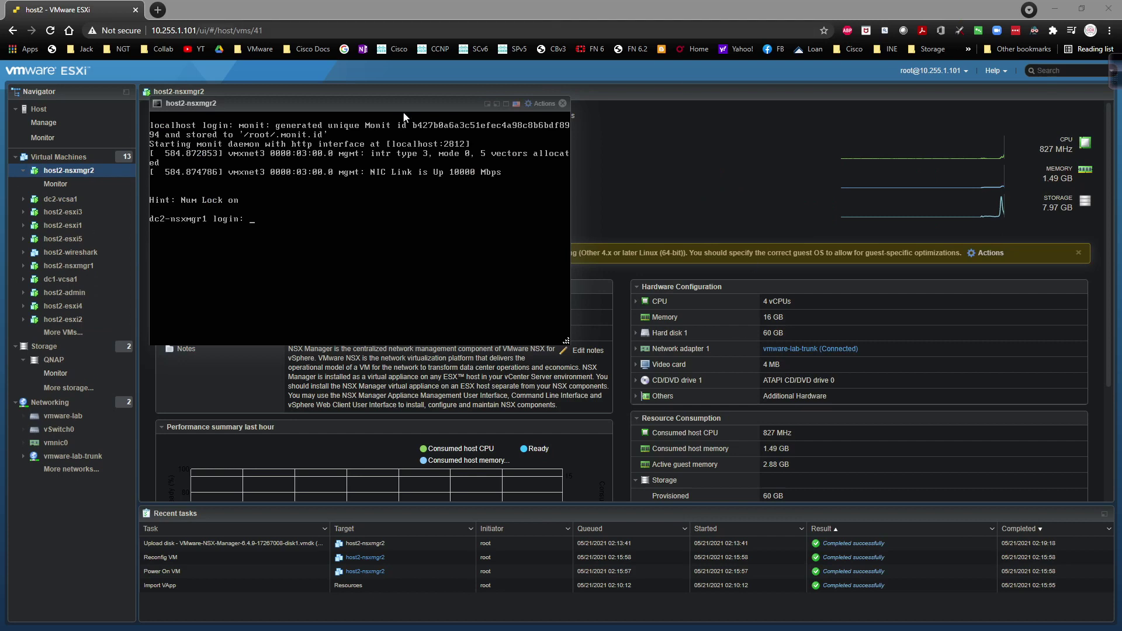
Step: Close the host2-nsxmgr2 console and switch to the vSphere Client session
{"action": "left_click", "coordinate": [563, 104]}
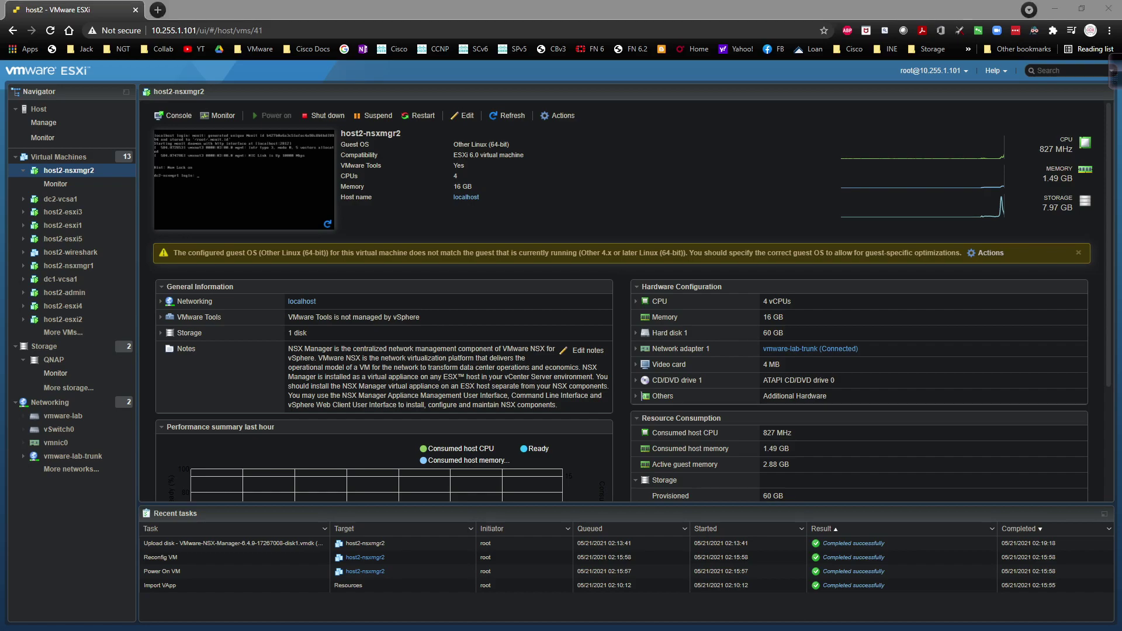
{"action": "key", "text": "alt+Tab"}
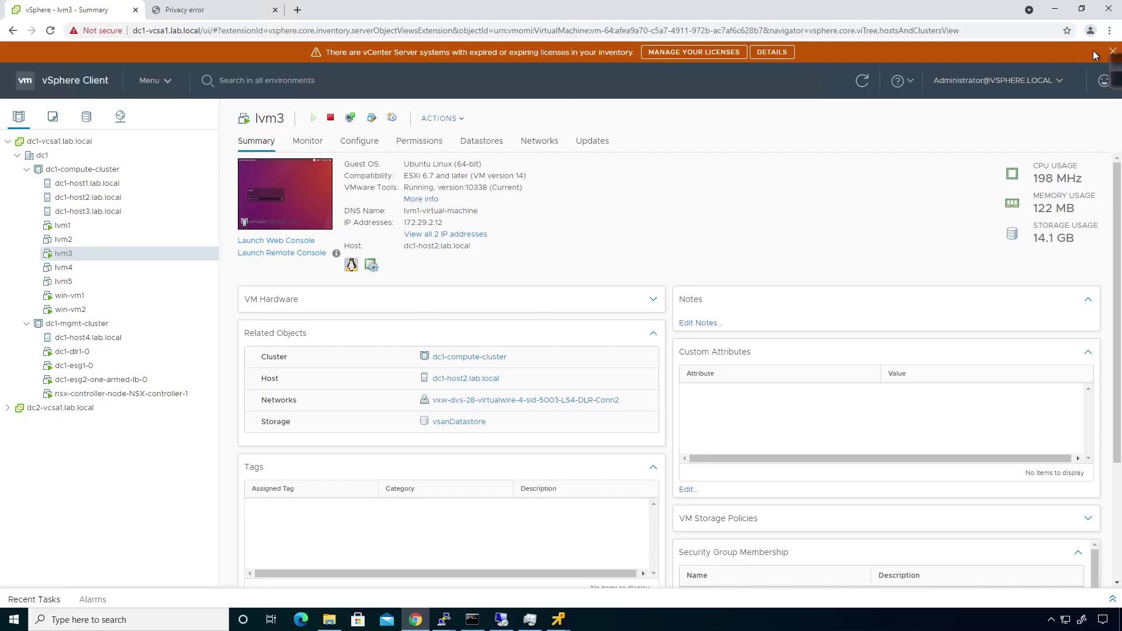
Step: Dismiss the licence banner, close DNS Manager's New Host dialog and minimize the remote session
{"action": "left_click", "coordinate": [1113, 52]}
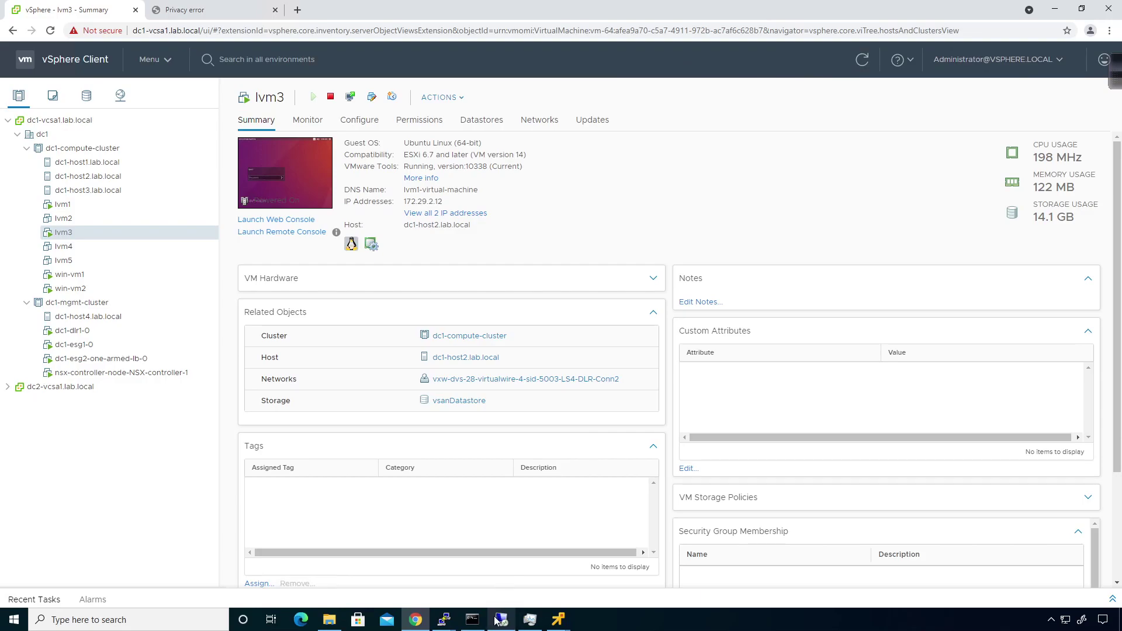
{"action": "left_click", "coordinate": [497, 620]}
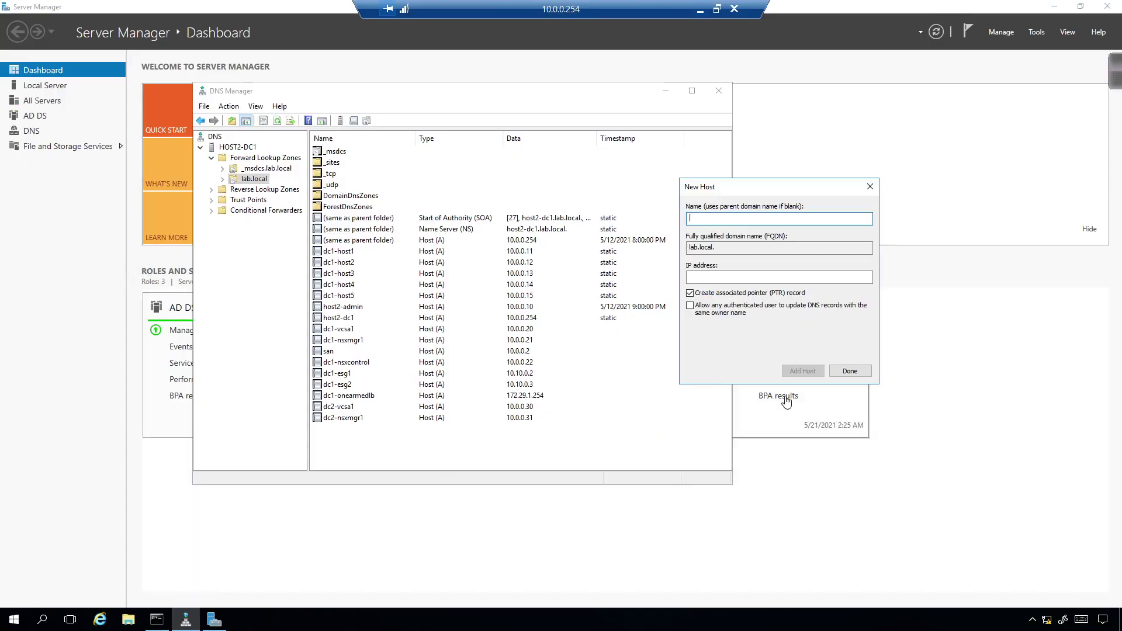
{"action": "left_click", "coordinate": [849, 371]}
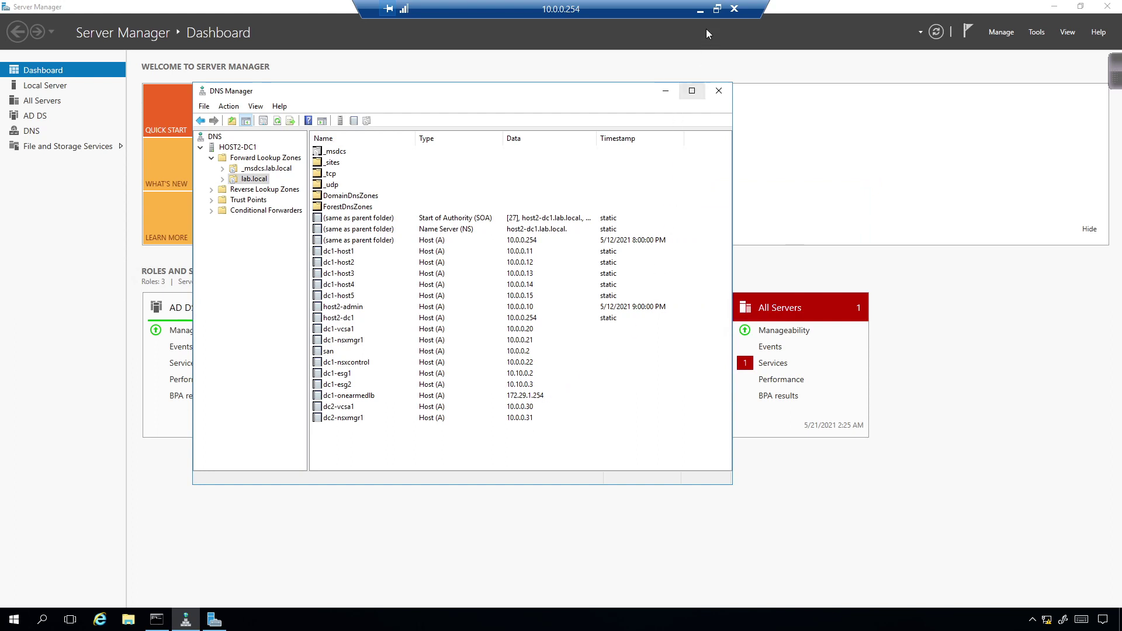
{"action": "left_click", "coordinate": [699, 9]}
{"action": "left_click", "coordinate": [472, 620]}
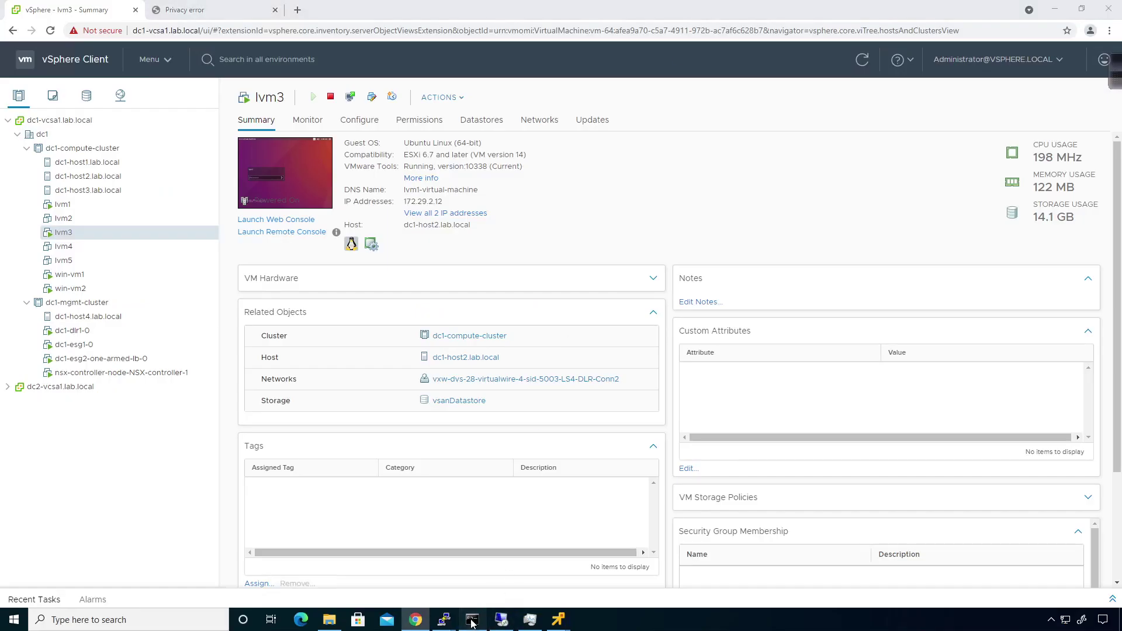
Step: Ping dc2-nsxmgr1.lab.local to confirm it resolves to 10.0.0.31, then close the Privacy error tab
{"action": "left_click", "coordinate": [406, 375]}
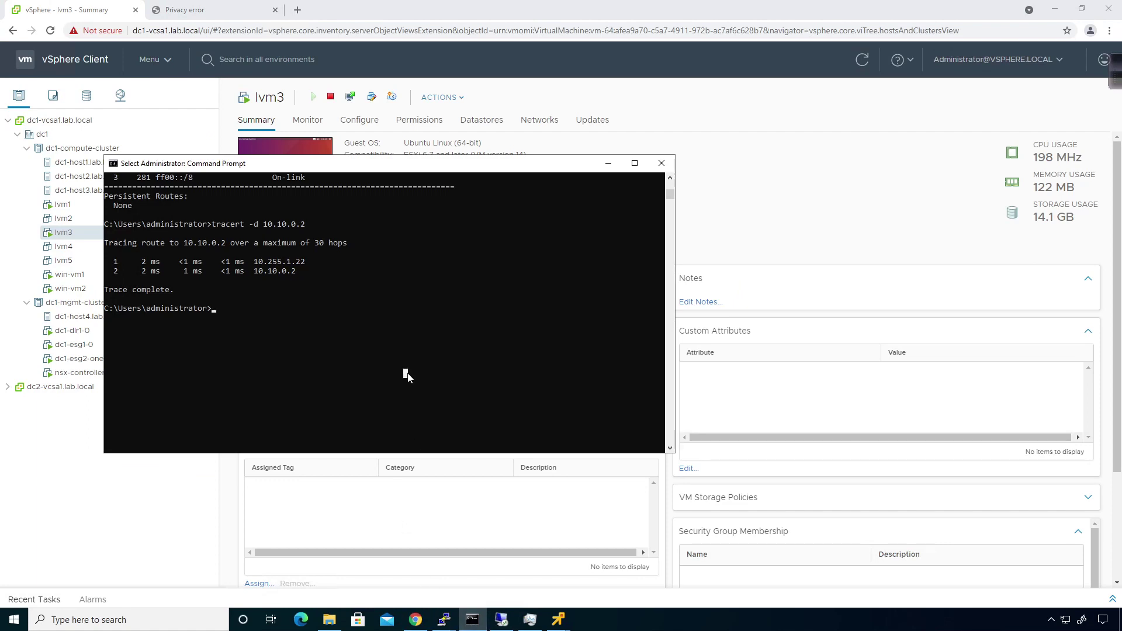
{"action": "type", "text": "ping dc2-"}
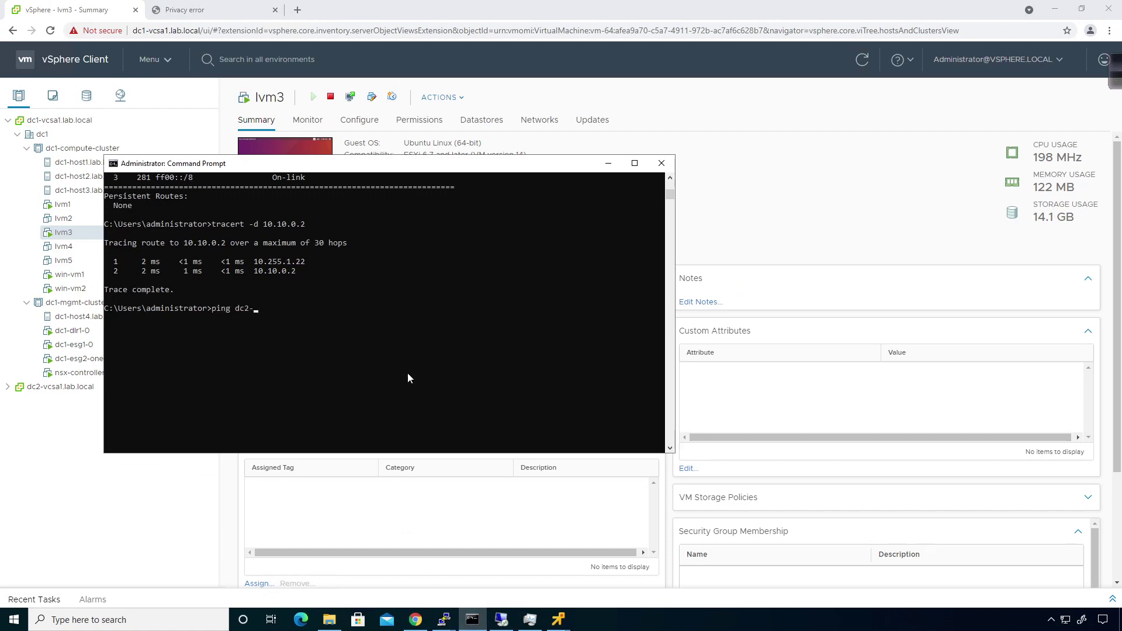
{"action": "type", "text": "nsxmgr1.lab.local"}
{"action": "key", "text": "Return"}
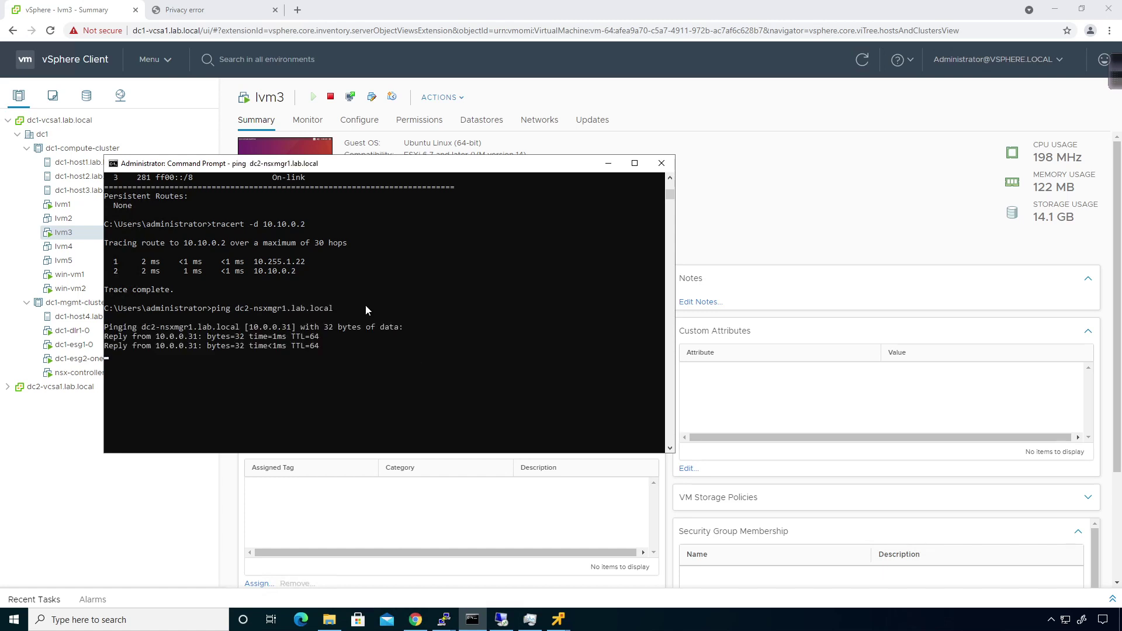
{"action": "left_click", "coordinate": [275, 10]}
{"action": "left_click", "coordinate": [158, 10]}
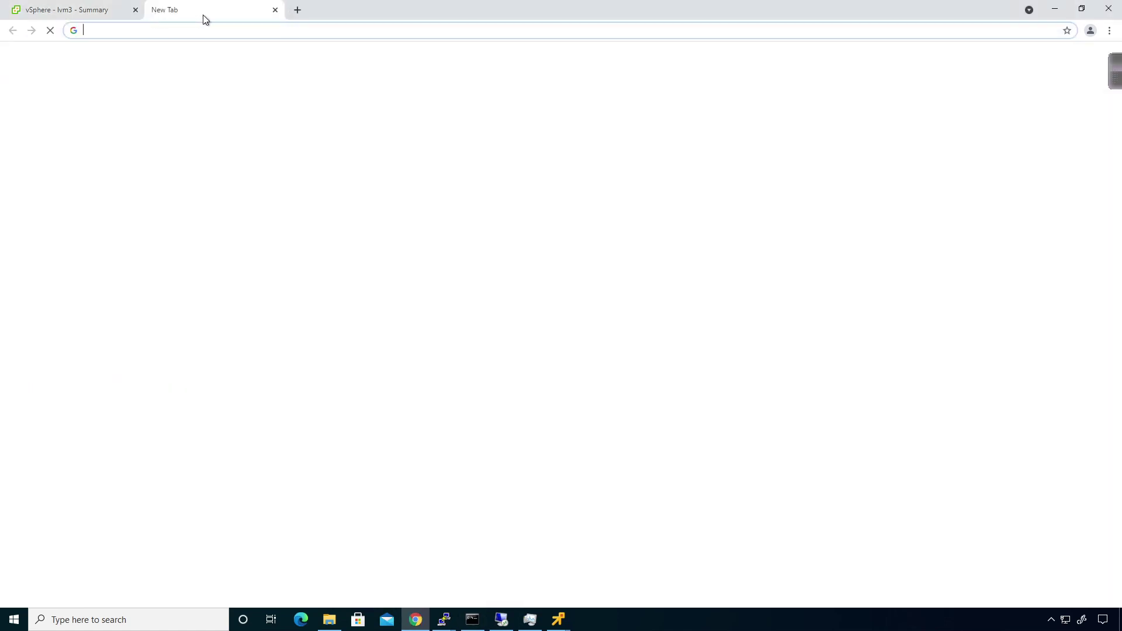
{"action": "type", "text": "https"}
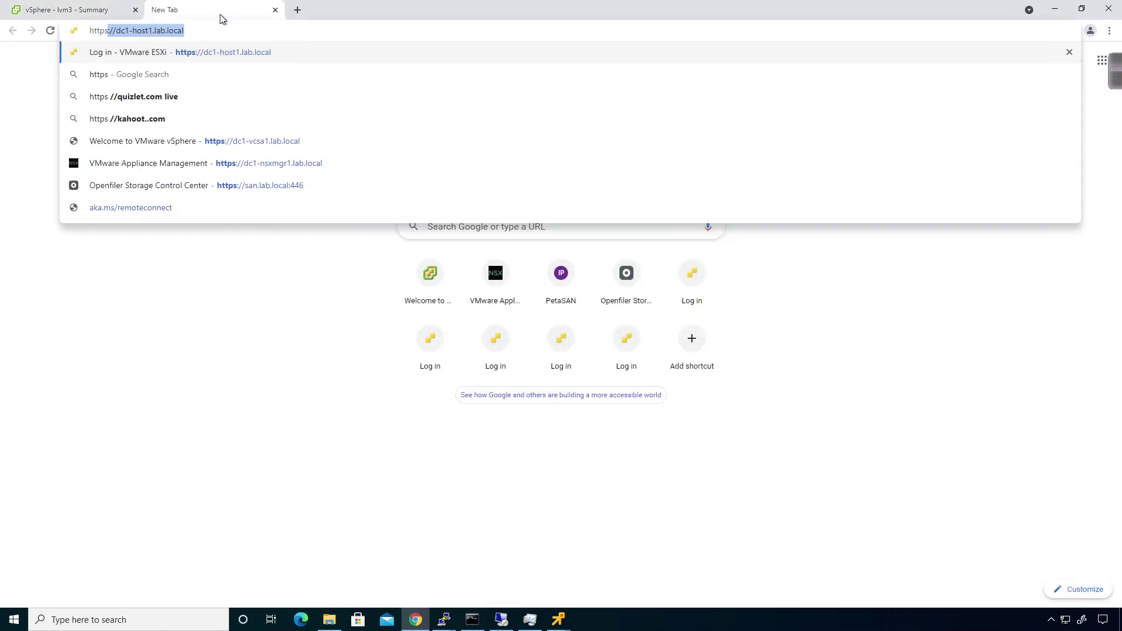
{"action": "type", "text": "://d"}
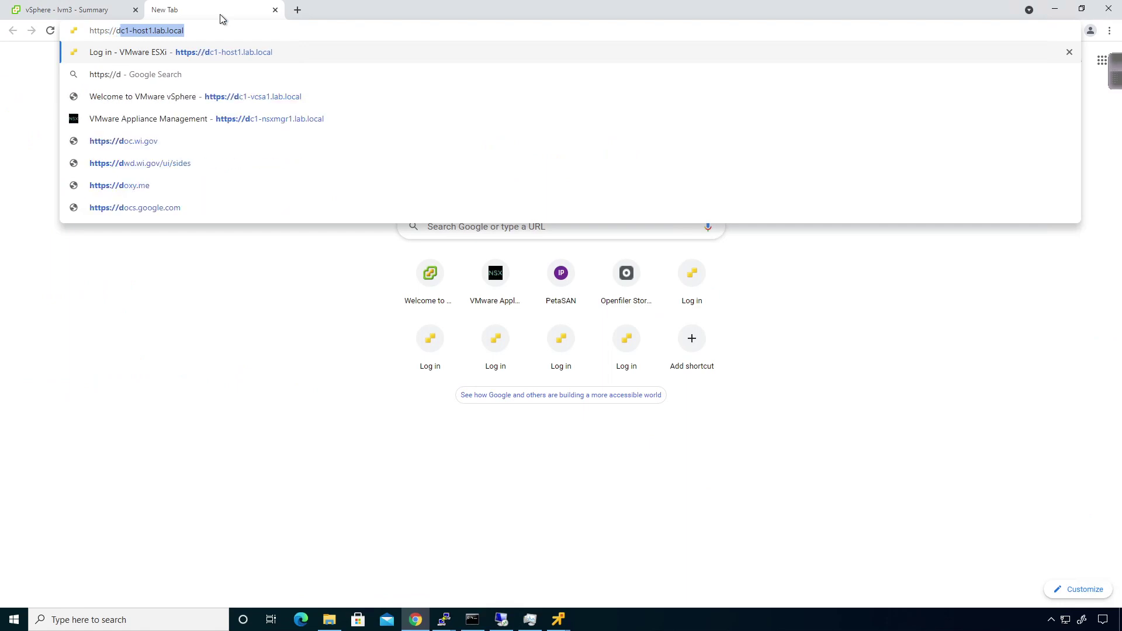
{"action": "type", "text": "c2-nsxmgr"}
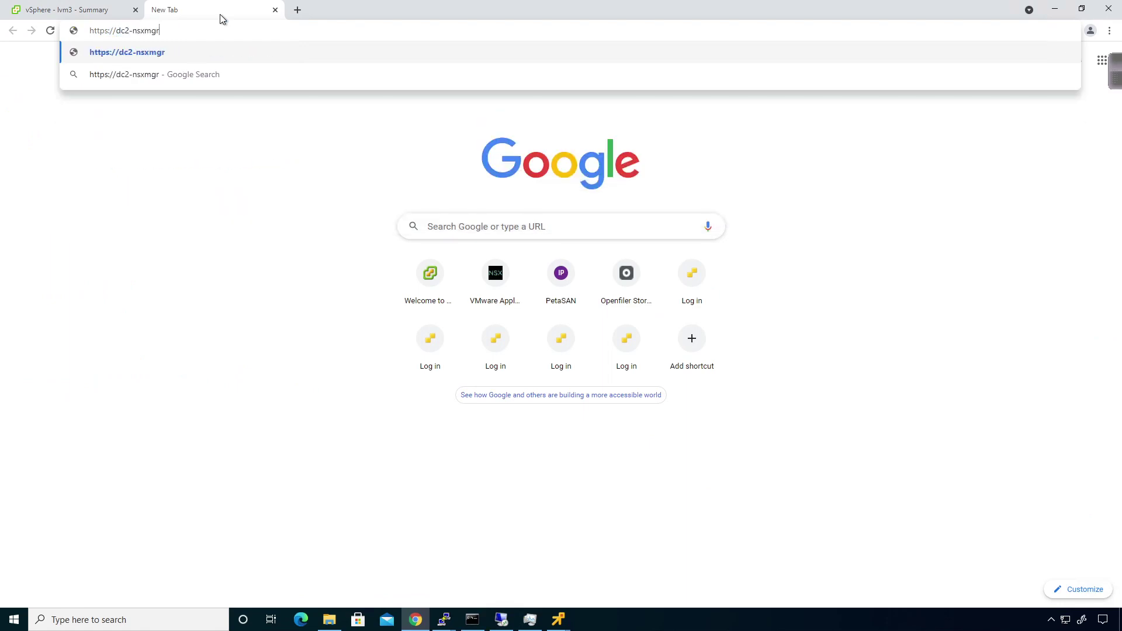
{"action": "type", "text": "1.lab.local"}
{"action": "key", "text": "Return"}
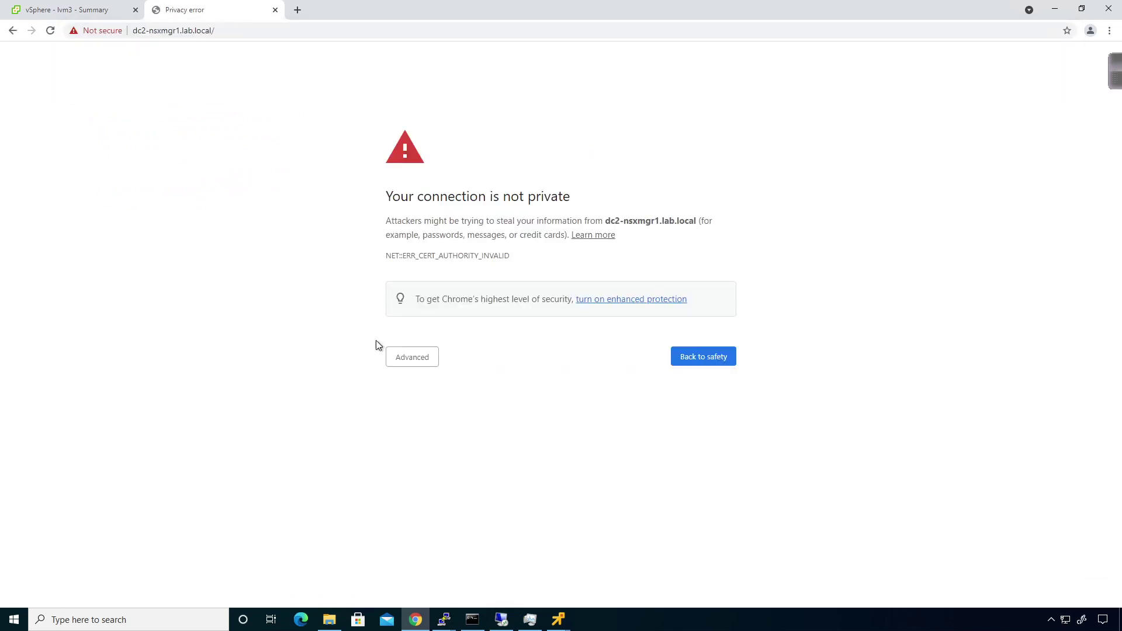
{"action": "left_click", "coordinate": [408, 357]}
{"action": "left_click", "coordinate": [456, 447]}
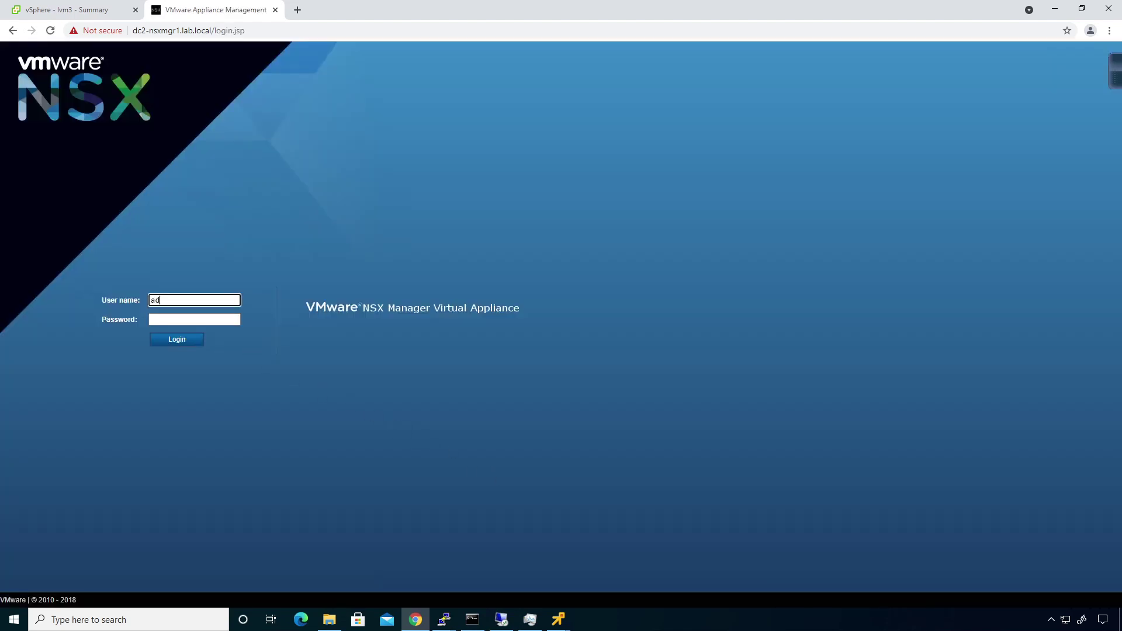
Step: Log in to NSX Manager Virtual Appliance Management as admin
{"action": "type", "text": "admin"}
{"action": "key", "text": "Tab"}
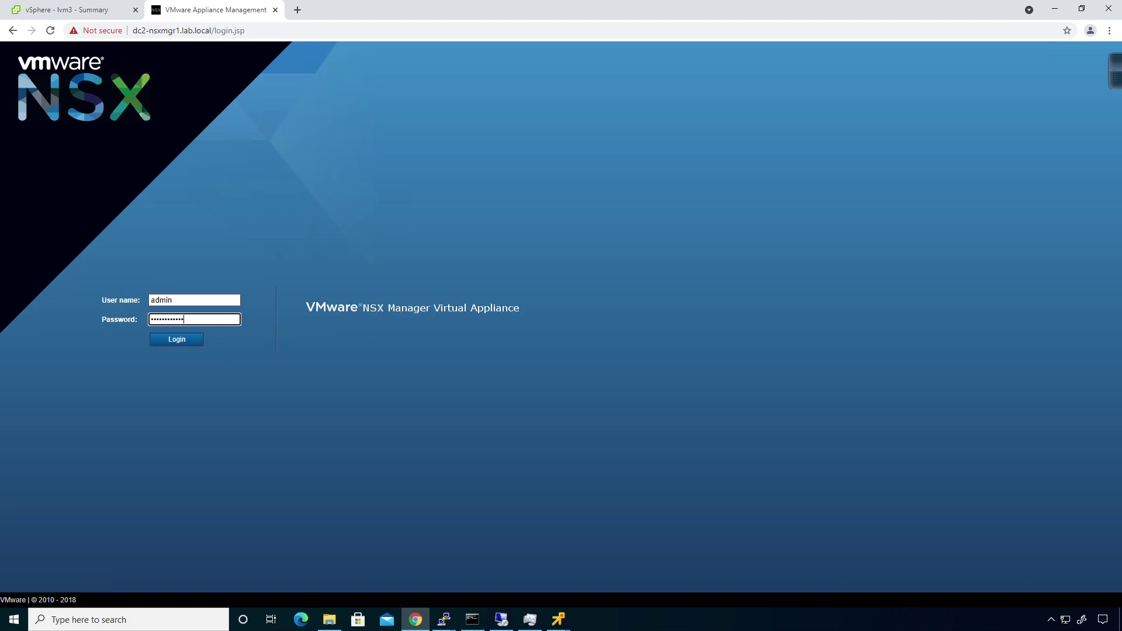
{"action": "key", "text": "Return"}
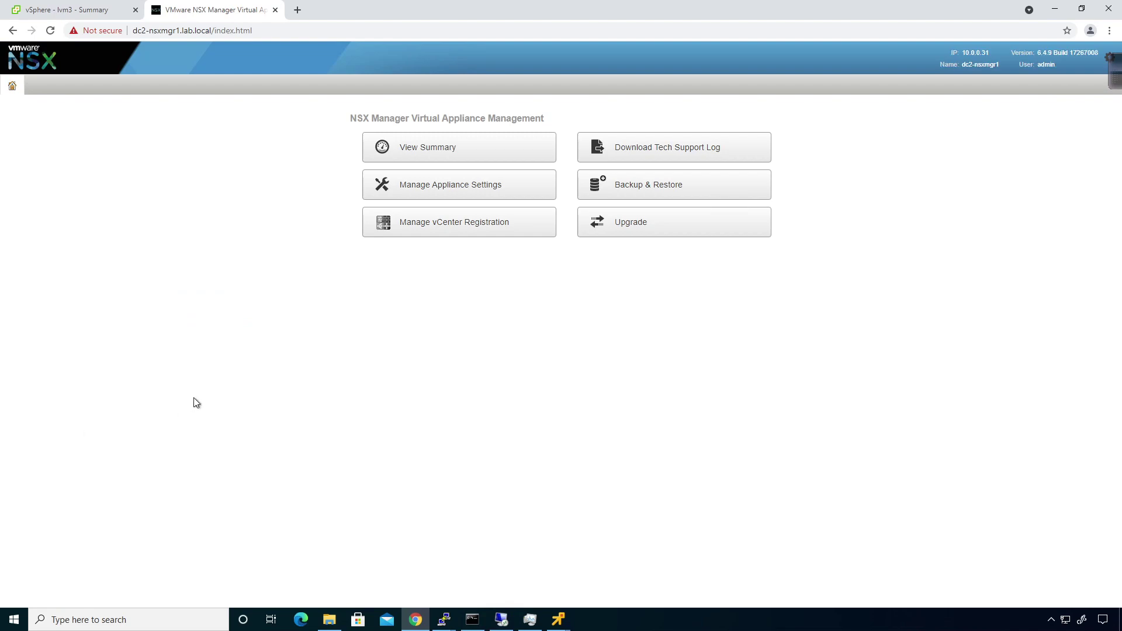
Step: Review the NSX Manager appliance summary, then go to its Manage > General settings
{"action": "left_click", "coordinate": [421, 146]}
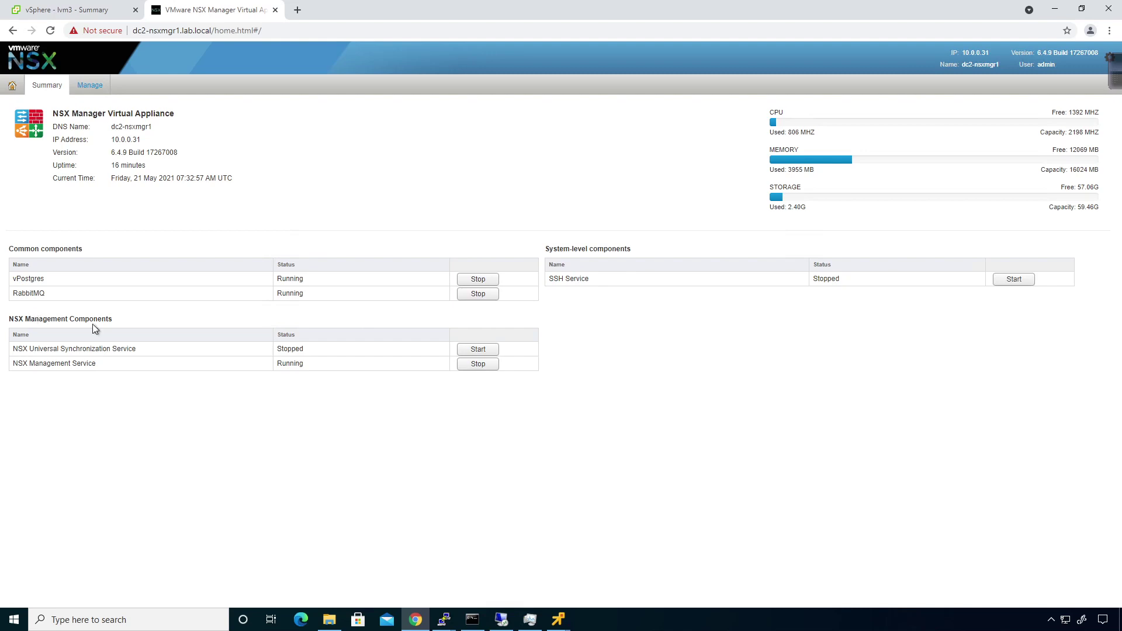
{"action": "left_click", "coordinate": [88, 86]}
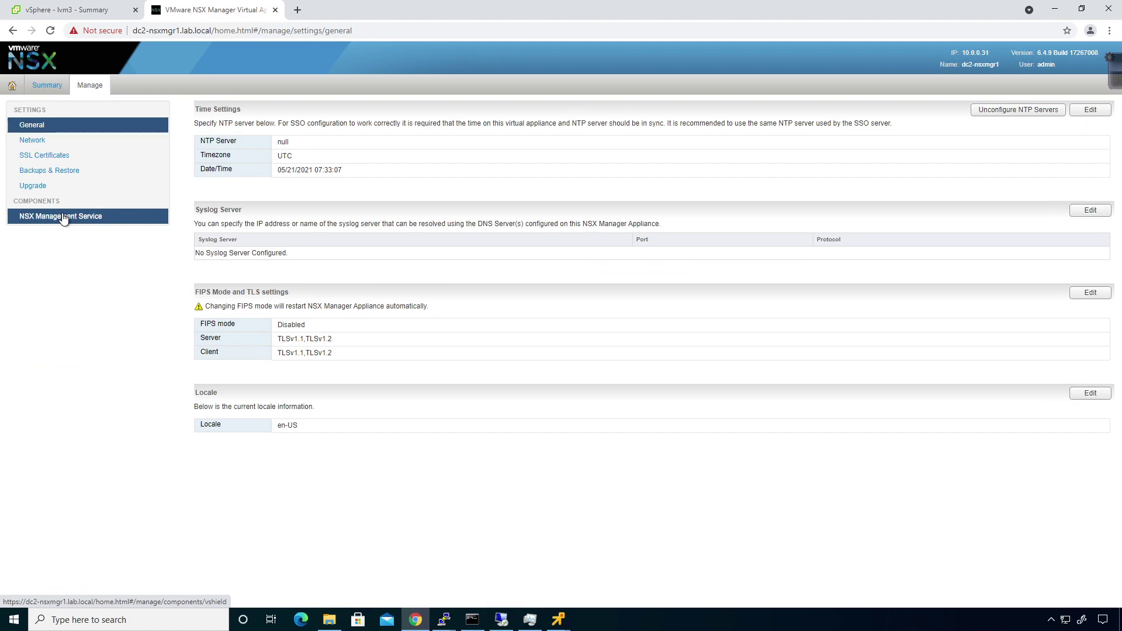
Step: Edit the NSX Management Service lookup registration with host dc2-vcsa1.lab.local
{"action": "left_click", "coordinate": [64, 218]}
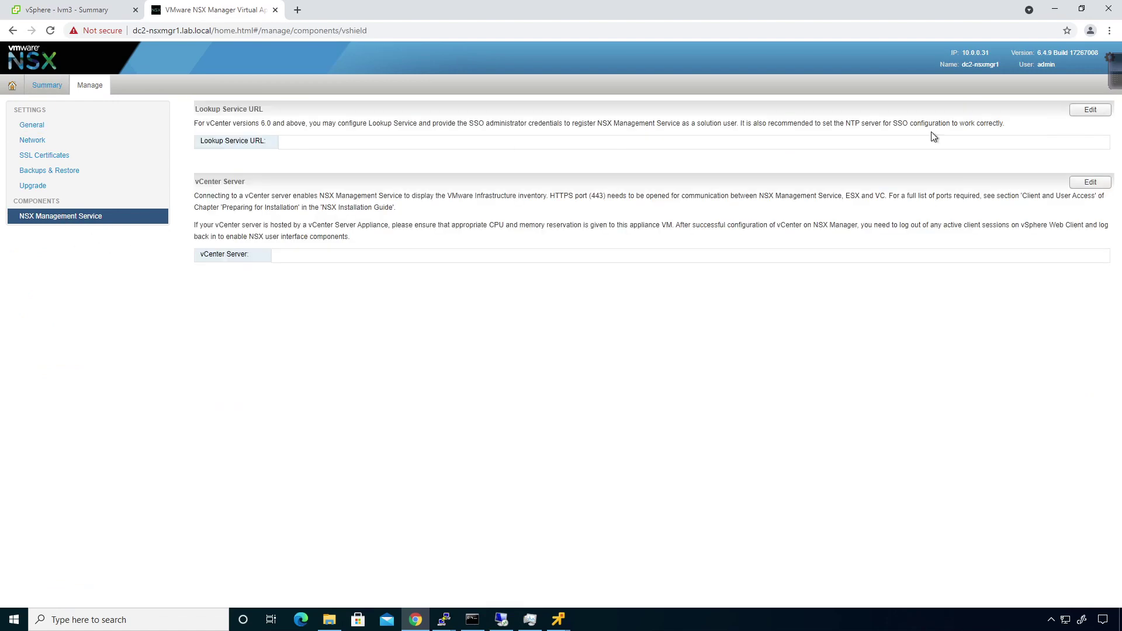
{"action": "left_click", "coordinate": [1086, 112]}
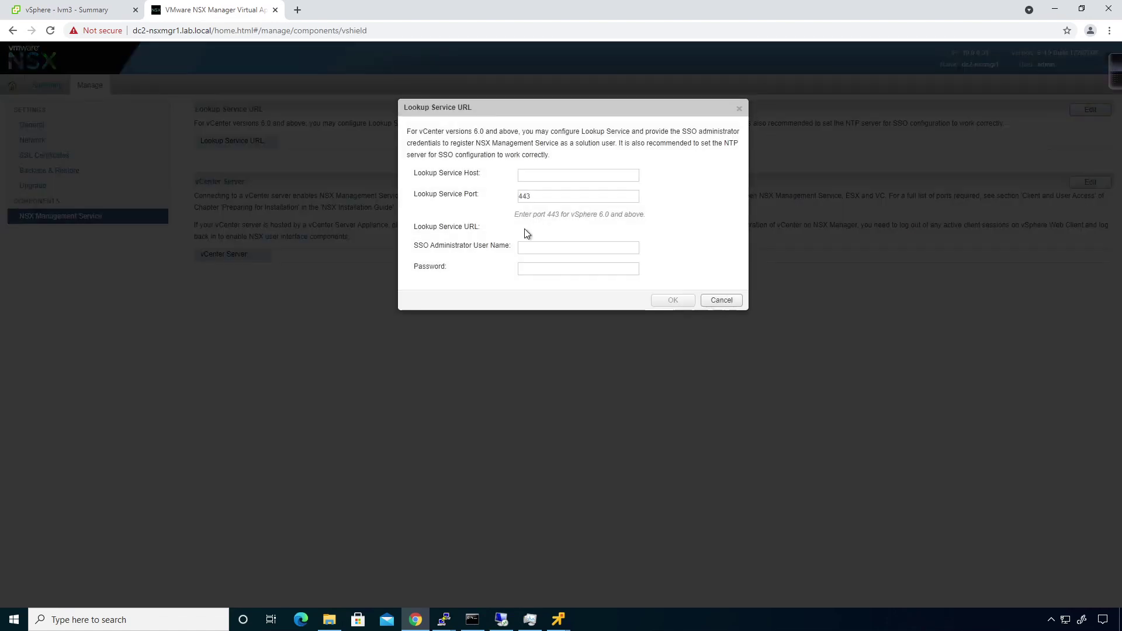
{"action": "type", "text": "dc1"}
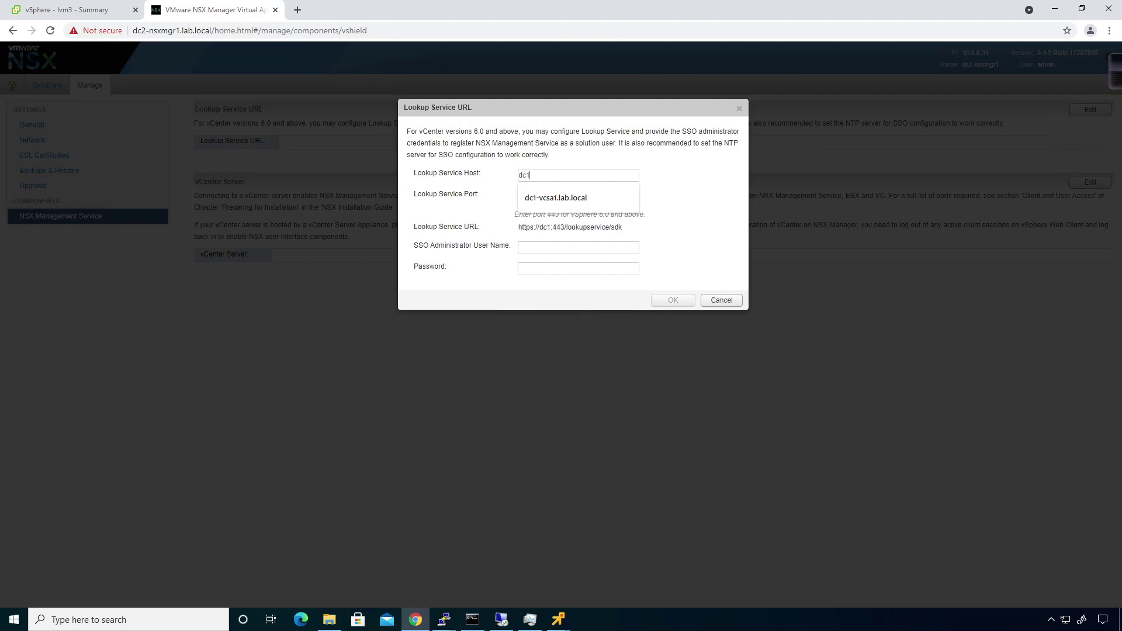
{"action": "key", "text": "BackSpace"}
{"action": "type", "text": "2"}
{"action": "type", "text": "vcds"}
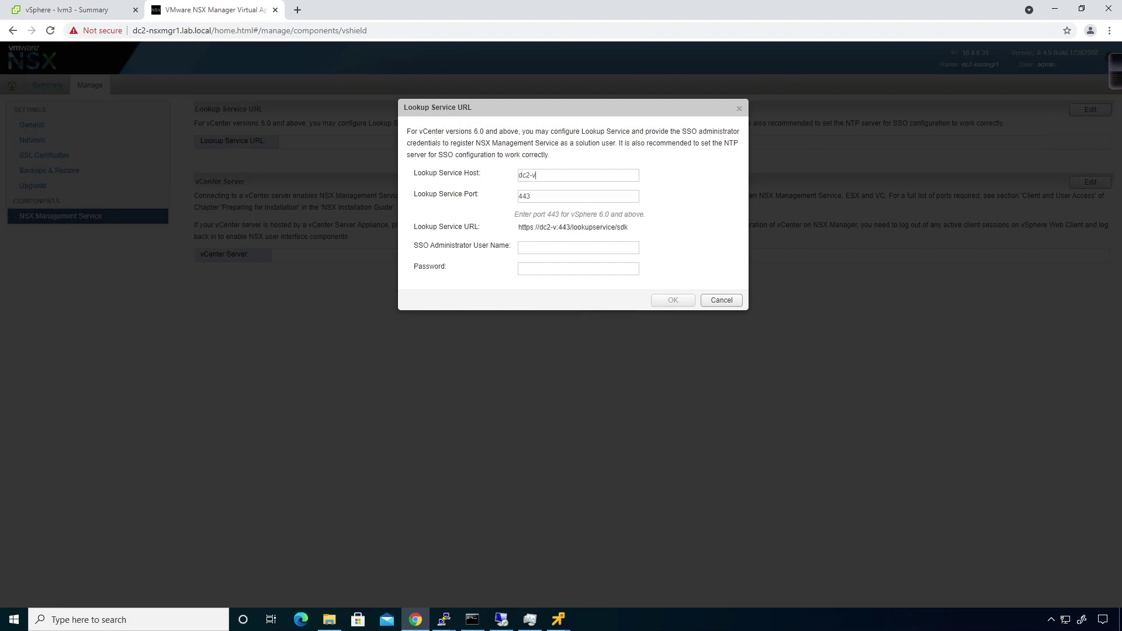
{"action": "key", "text": "BackSpace"}
{"action": "key", "text": "BackSpace"}
{"action": "type", "text": "sa1.lab.local"}
Step: Enter the SSO administrator credentials, submit, and trust the lookup service certificate
{"action": "key", "text": "Tab"}
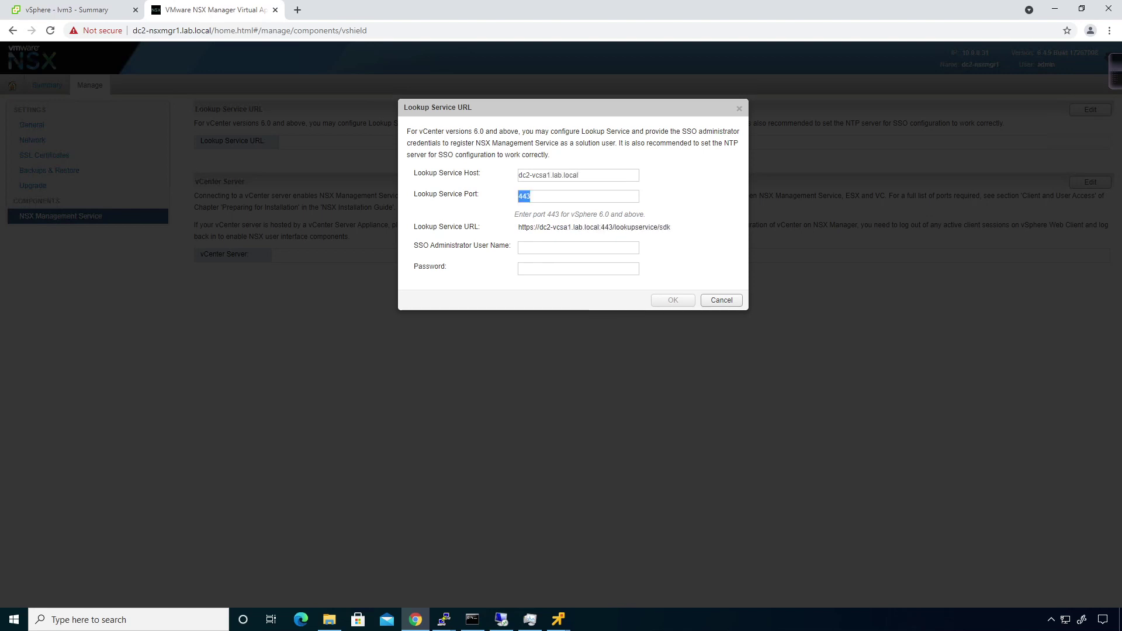
{"action": "key", "text": "Tab"}
{"action": "type", "text": "adm"}
{"action": "key", "text": "Down"}
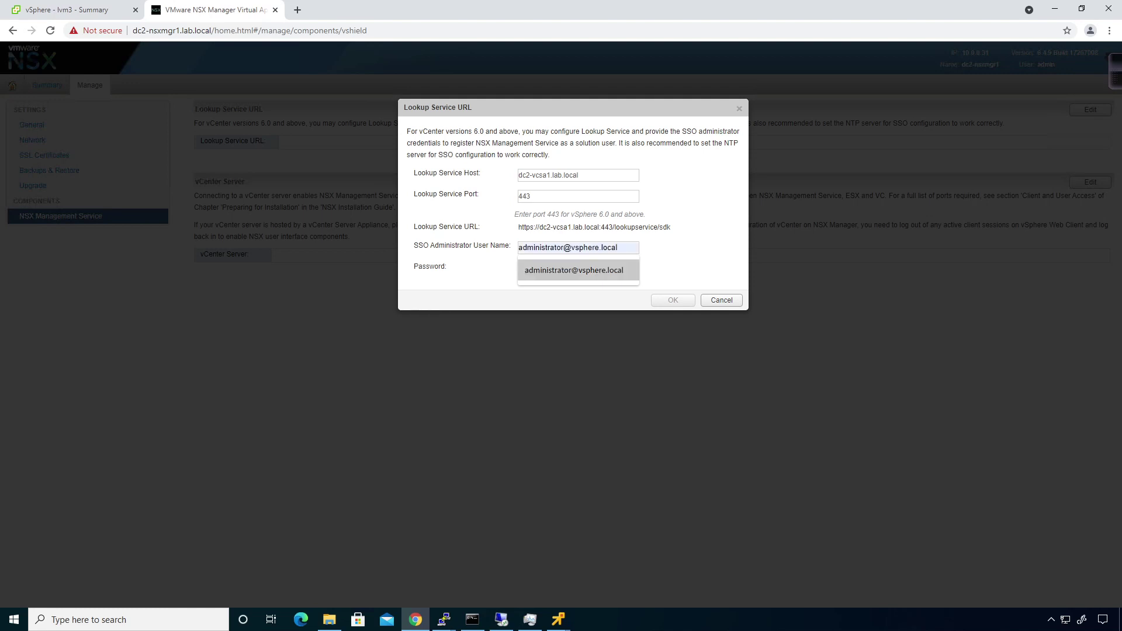
{"action": "key", "text": "Tab"}
{"action": "type", "text": "VMwar"}
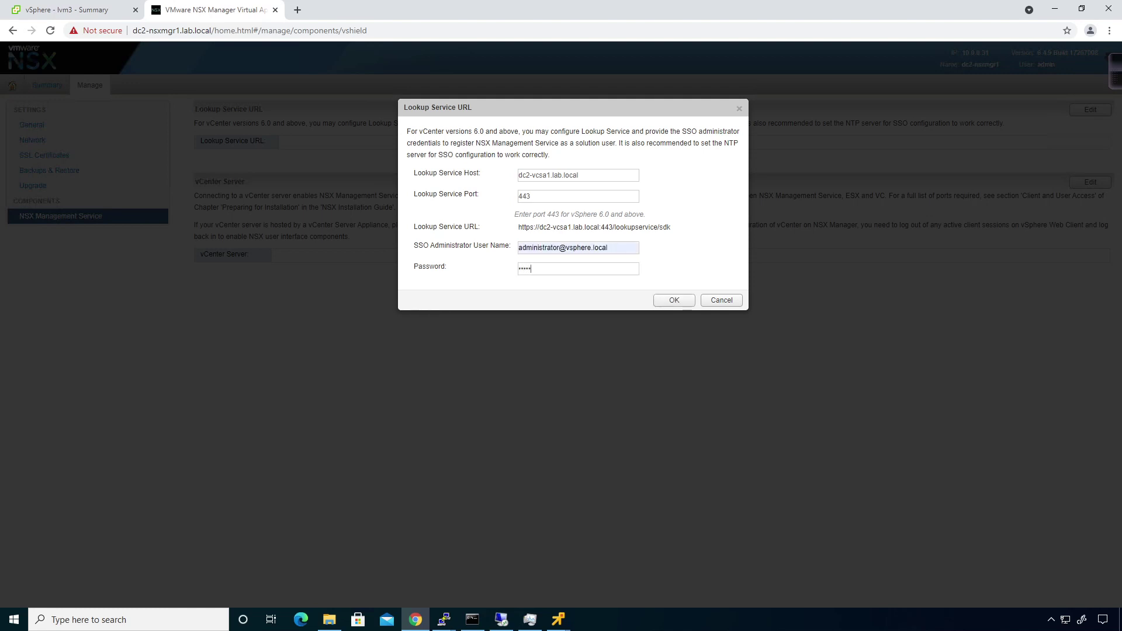
{"action": "type", "text": "e1!"}
{"action": "left_click", "coordinate": [674, 308]}
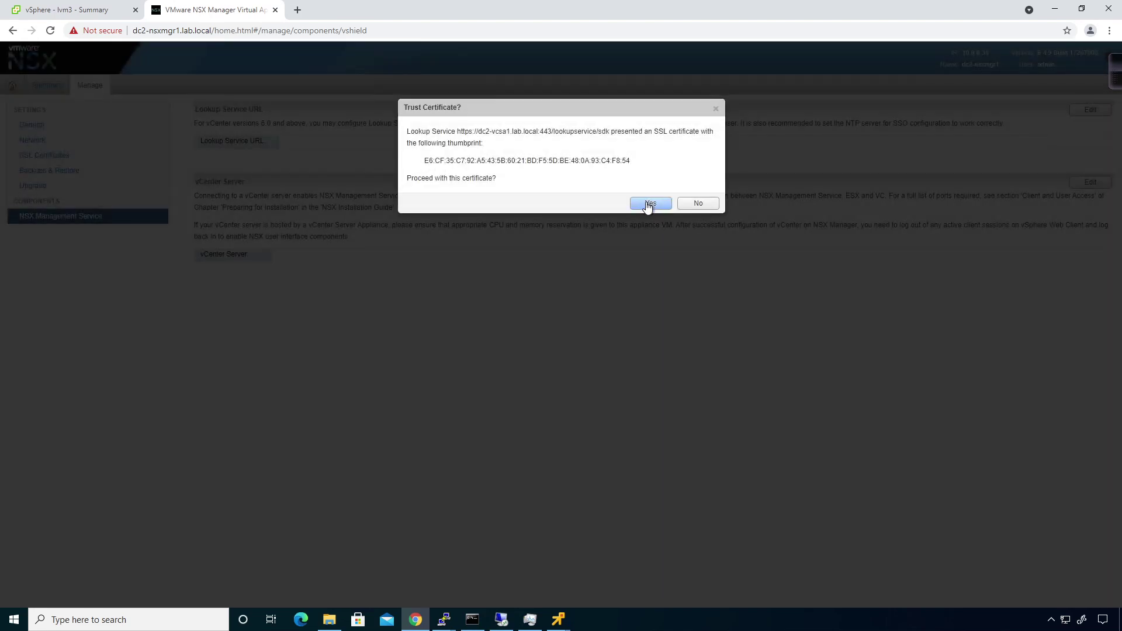
{"action": "left_click", "coordinate": [648, 204]}
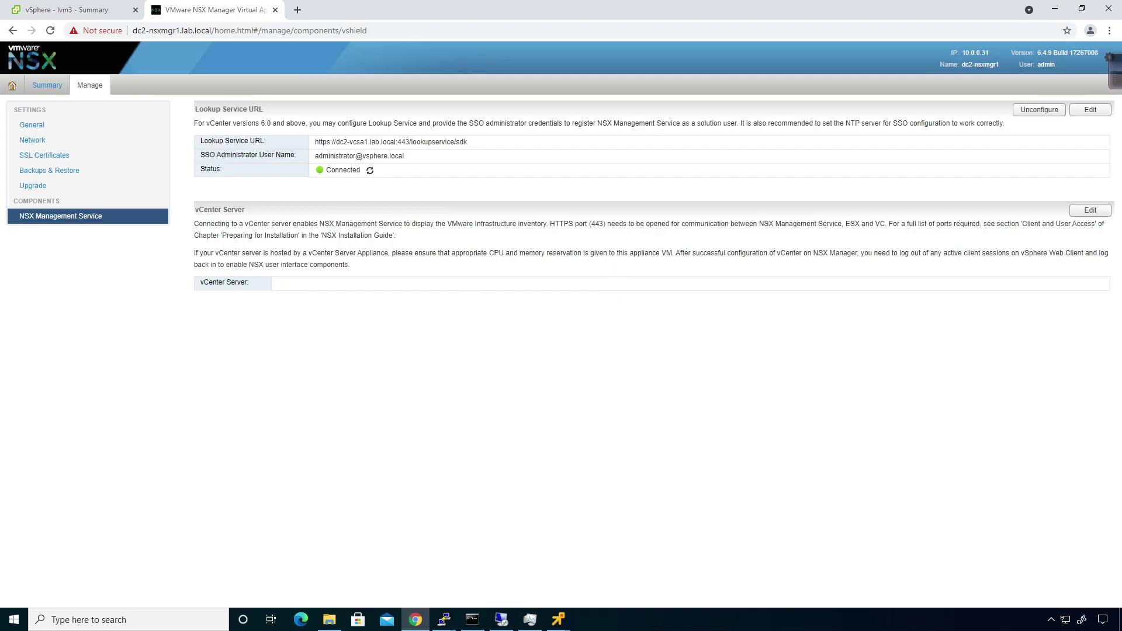
Step: Connect vCenter Server dc2-vcsa1.lab.local with the SSO administrator credentials and trust its certificate
{"action": "left_click", "coordinate": [1090, 211]}
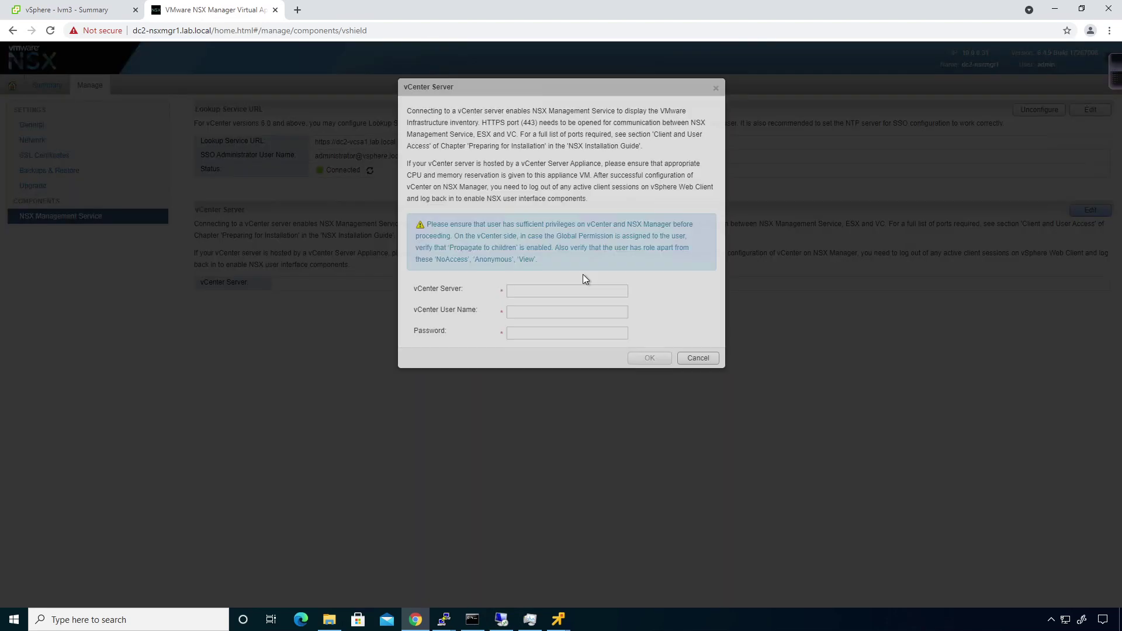
{"action": "left_click", "coordinate": [533, 310]}
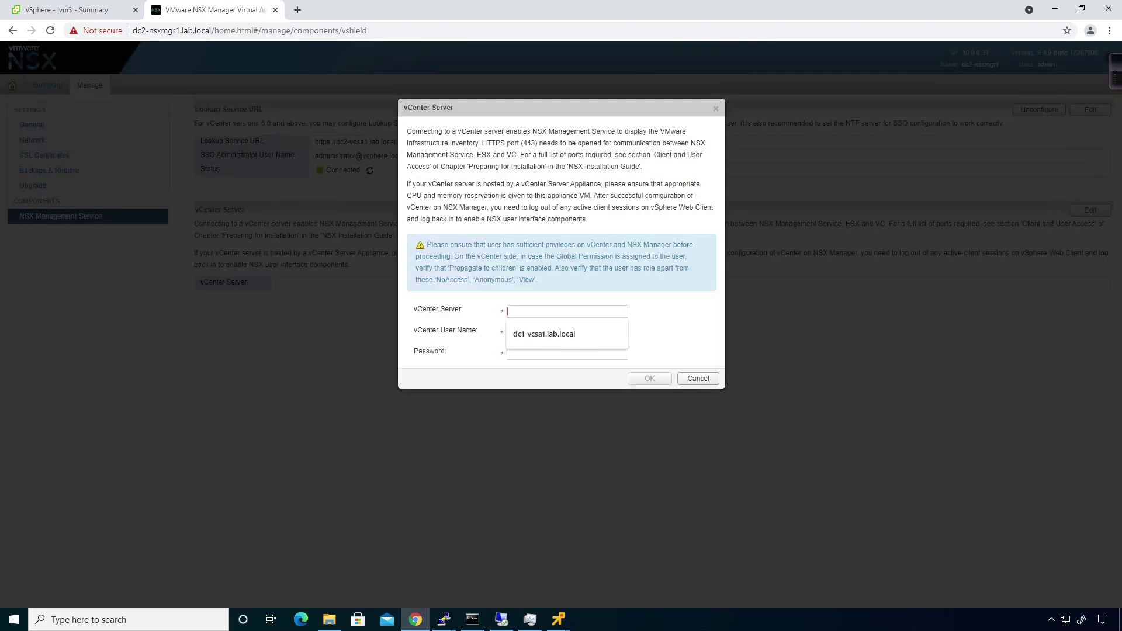
{"action": "key", "text": "Down"}
{"action": "left_click", "coordinate": [547, 337]}
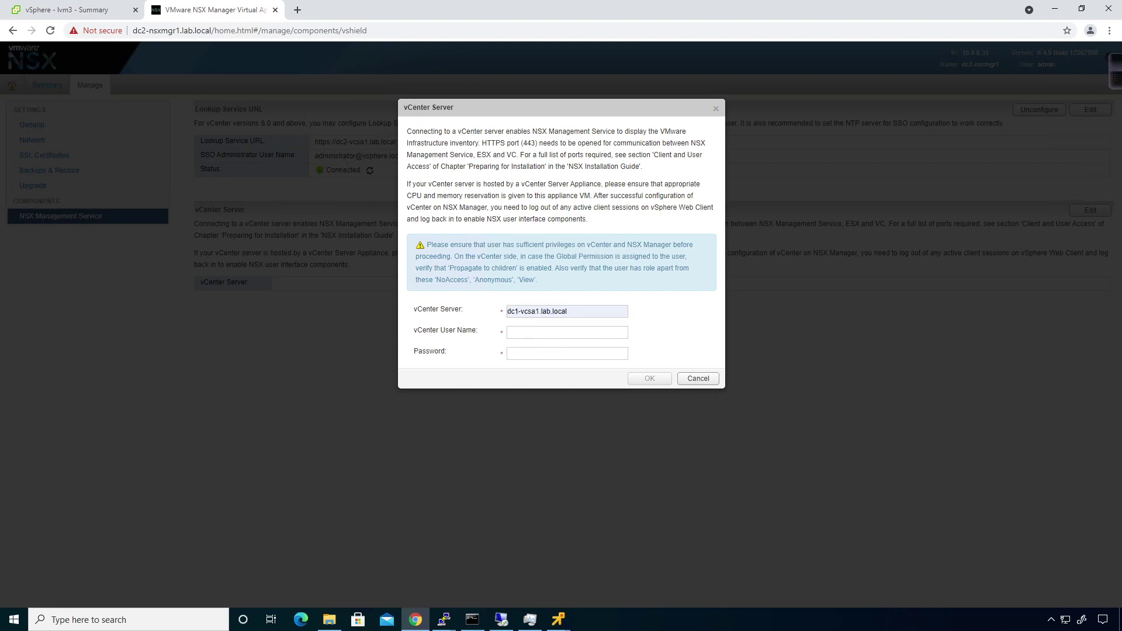
{"action": "key", "text": "BackSpace"}
{"action": "type", "text": "2"}
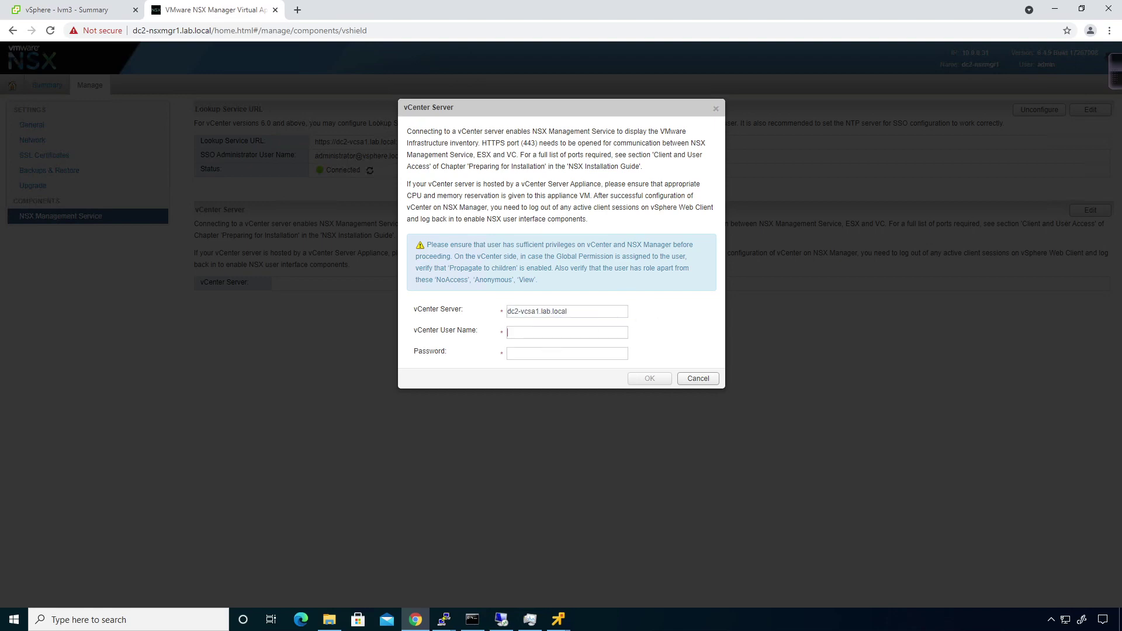
{"action": "type", "text": "administrator@vsphere.localV"}
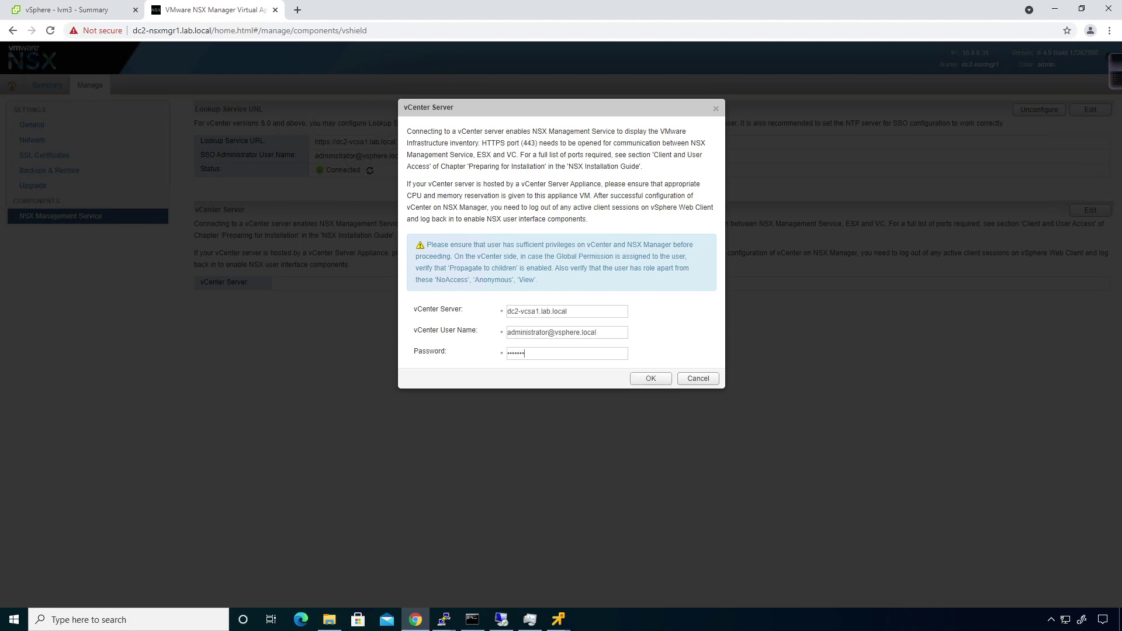
{"action": "left_click", "coordinate": [659, 380]}
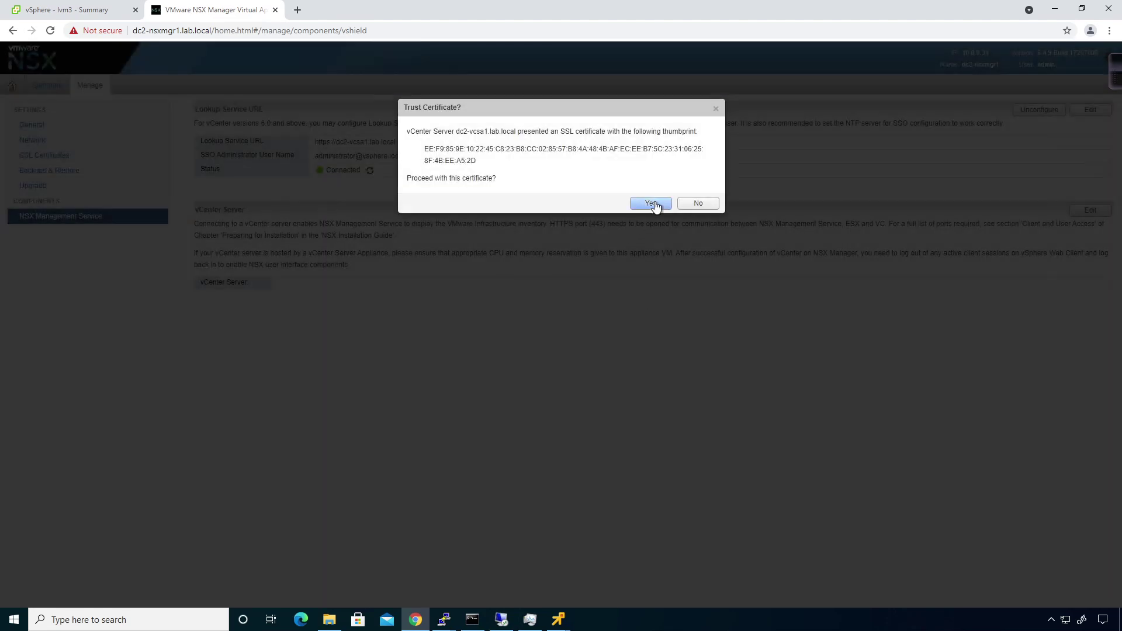
{"action": "left_click", "coordinate": [654, 205]}
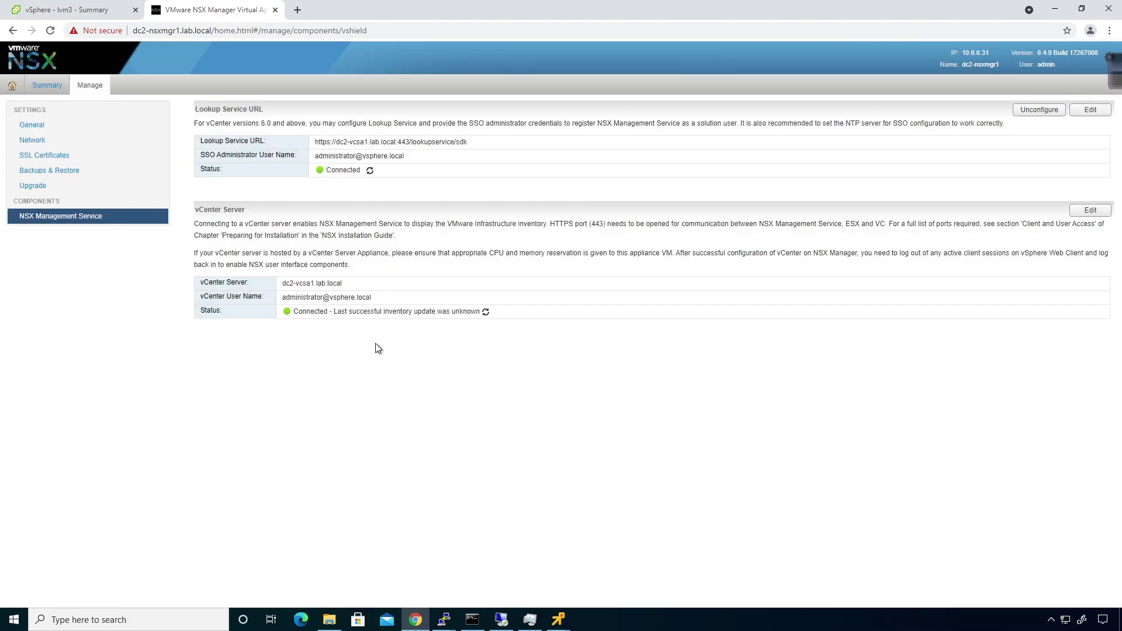
{"action": "left_click", "coordinate": [68, 12]}
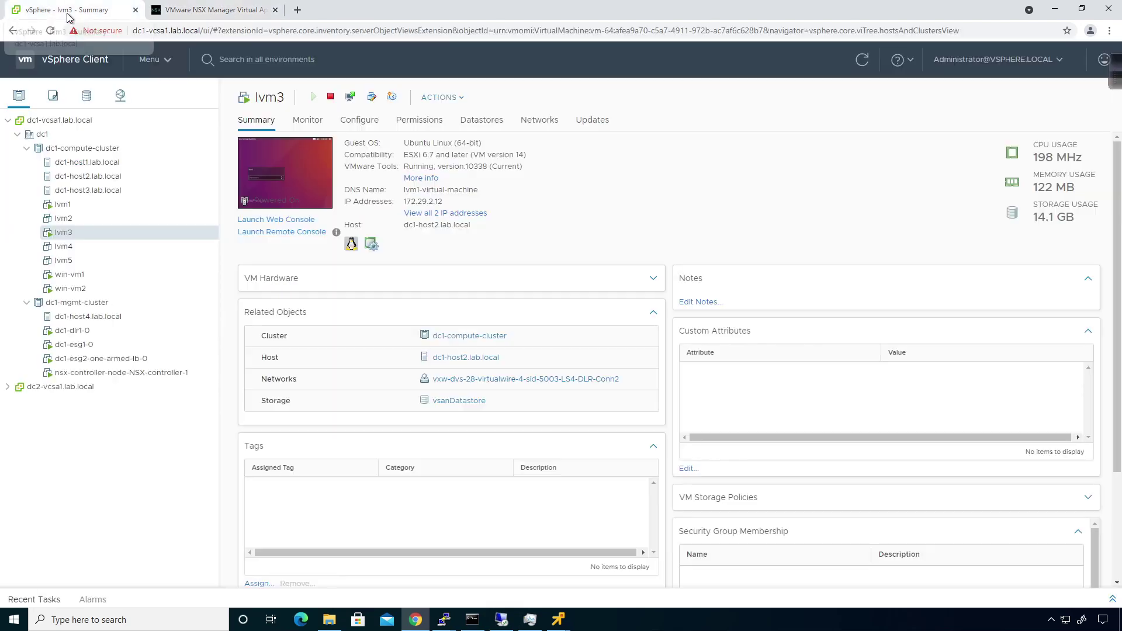
Step: Open Networking and Security, confirm only NSX Manager 10.0.0.21 is listed, then log out
{"action": "left_click", "coordinate": [164, 65]}
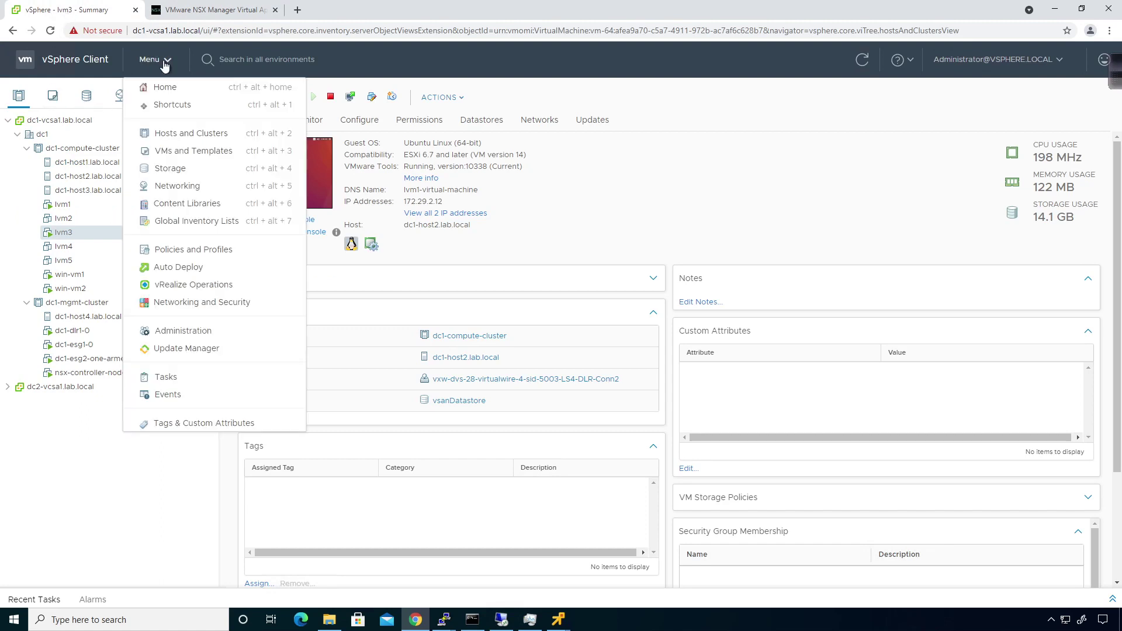
{"action": "left_click", "coordinate": [175, 303]}
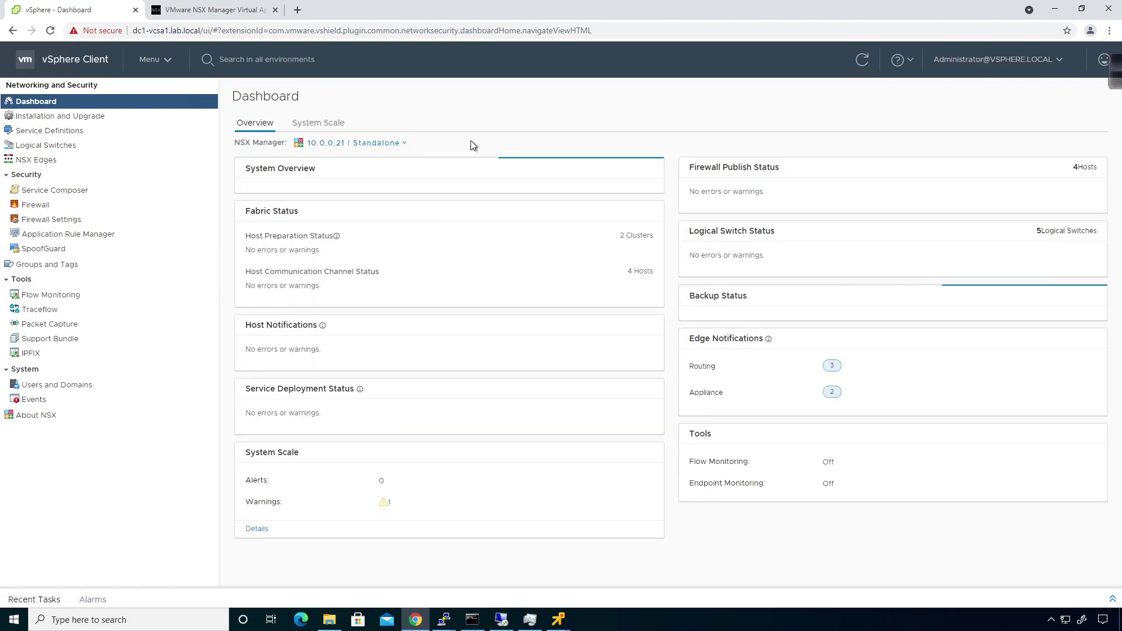
{"action": "left_click", "coordinate": [393, 147]}
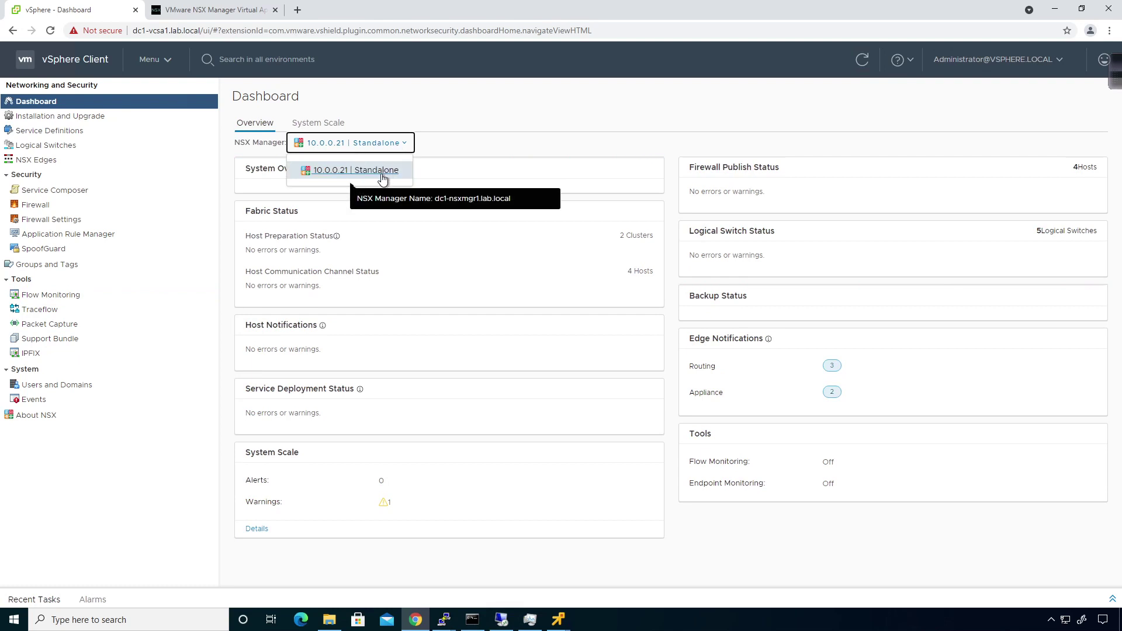
{"action": "left_click", "coordinate": [483, 149]}
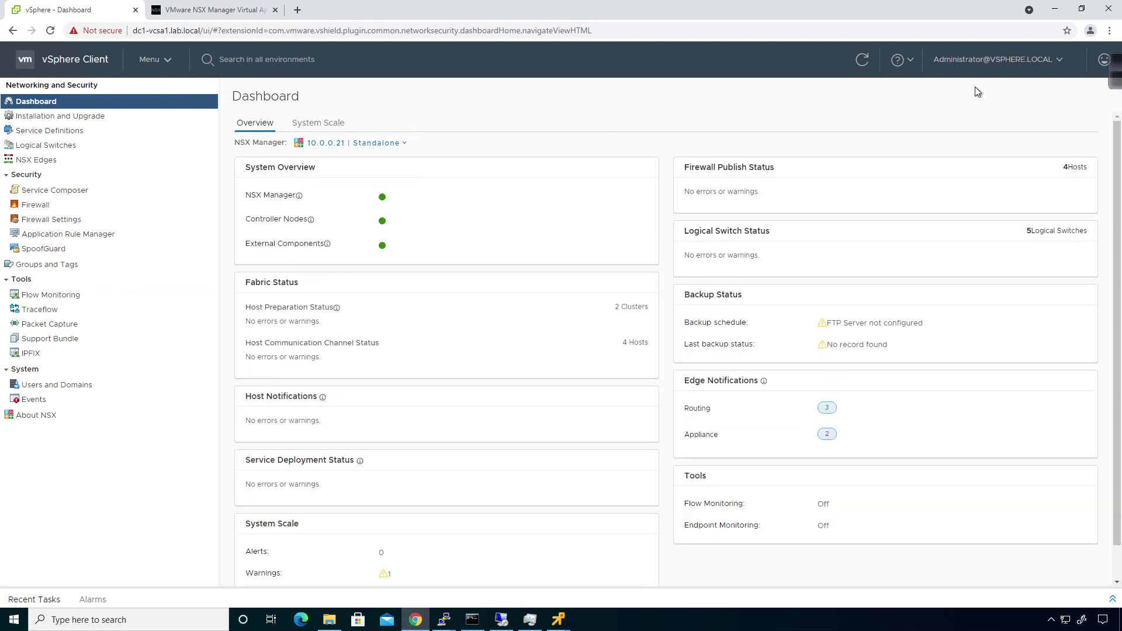
{"action": "left_click", "coordinate": [1037, 60]}
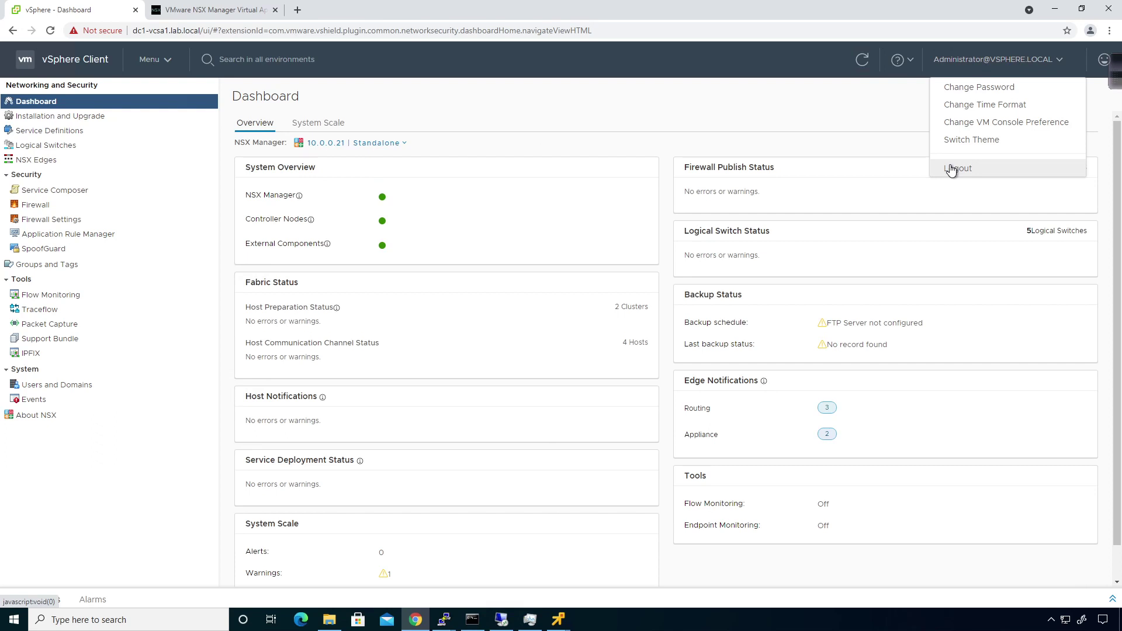
{"action": "left_click", "coordinate": [951, 169]}
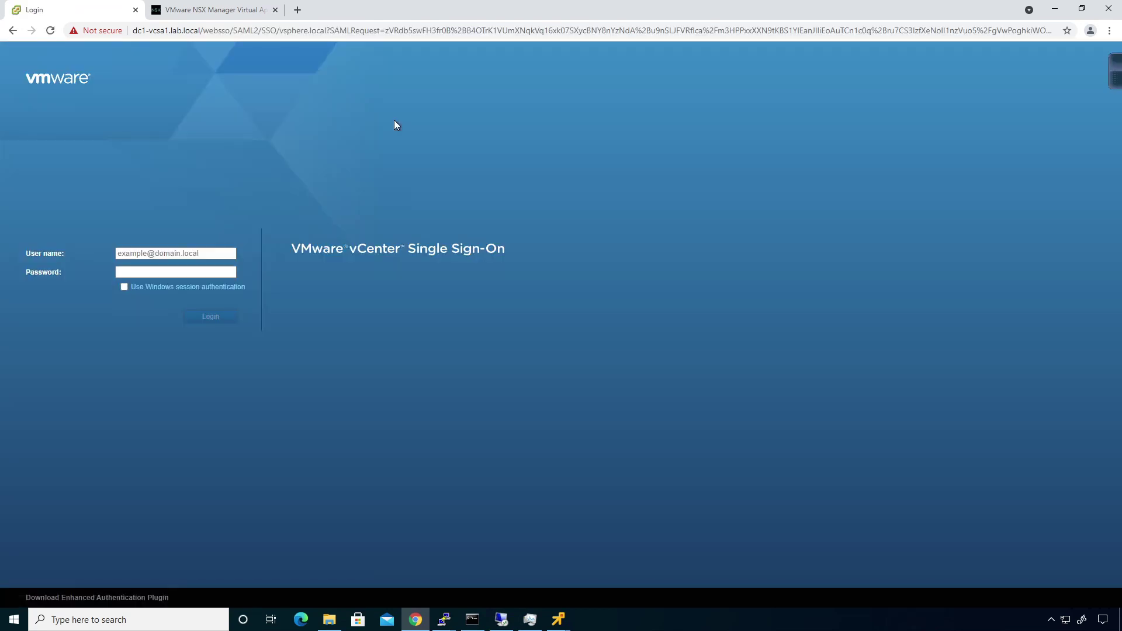
Step: Log back in with the saved SSO administrator user name and its password
{"action": "left_click", "coordinate": [204, 253]}
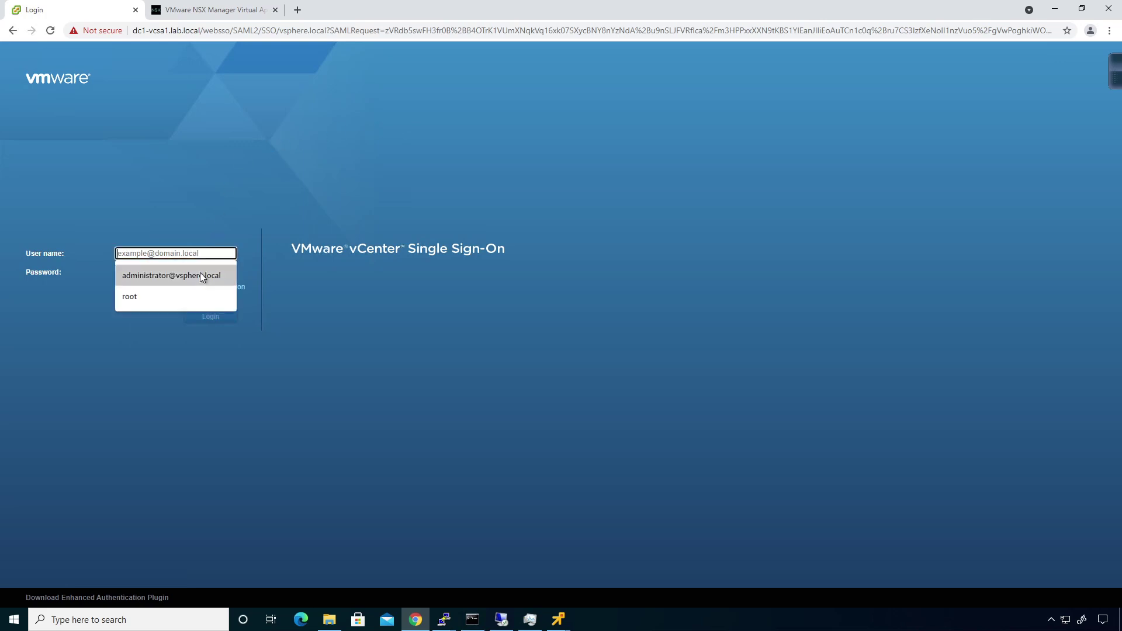
{"action": "left_click", "coordinate": [199, 272]}
{"action": "key", "text": "Tab"}
{"action": "type", "text": "V"}
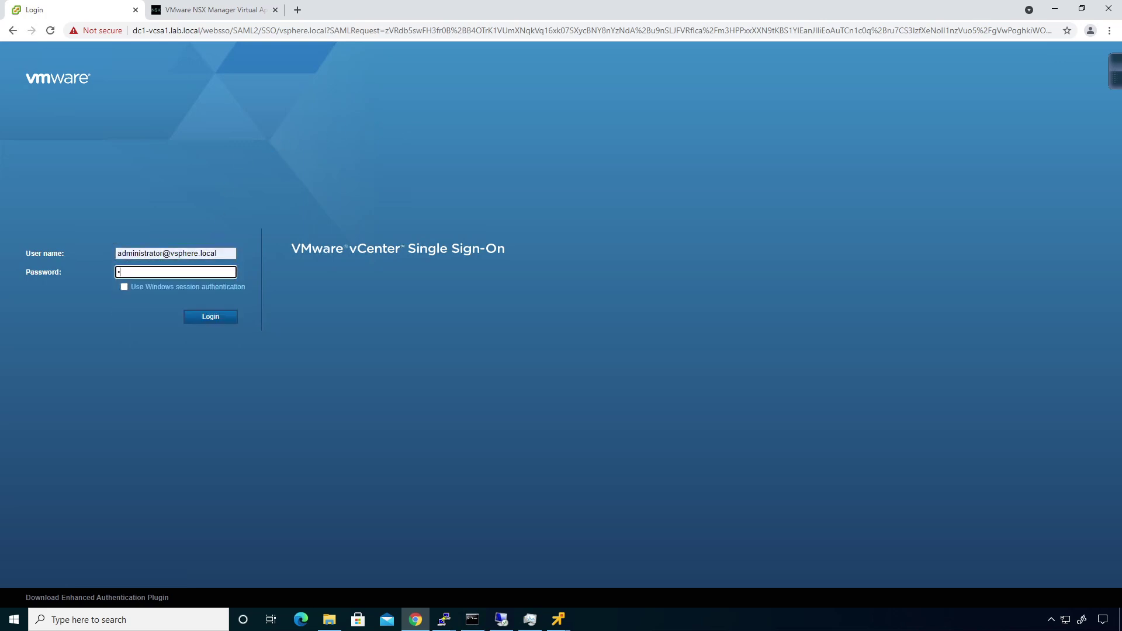
{"action": "type", "text": "Mware1!"}
{"action": "key", "text": "Return"}
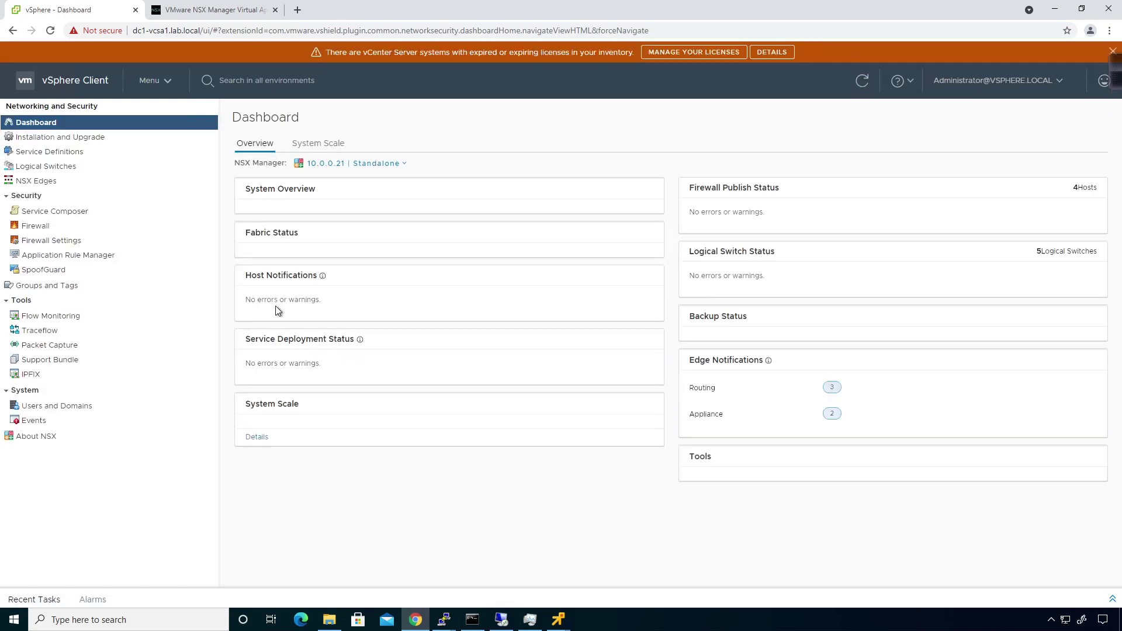
Step: Check the NSX Manager list for 10.0.0.31 beside 10.0.0.21, then go to Hosts and Clusters
{"action": "left_click", "coordinate": [404, 164]}
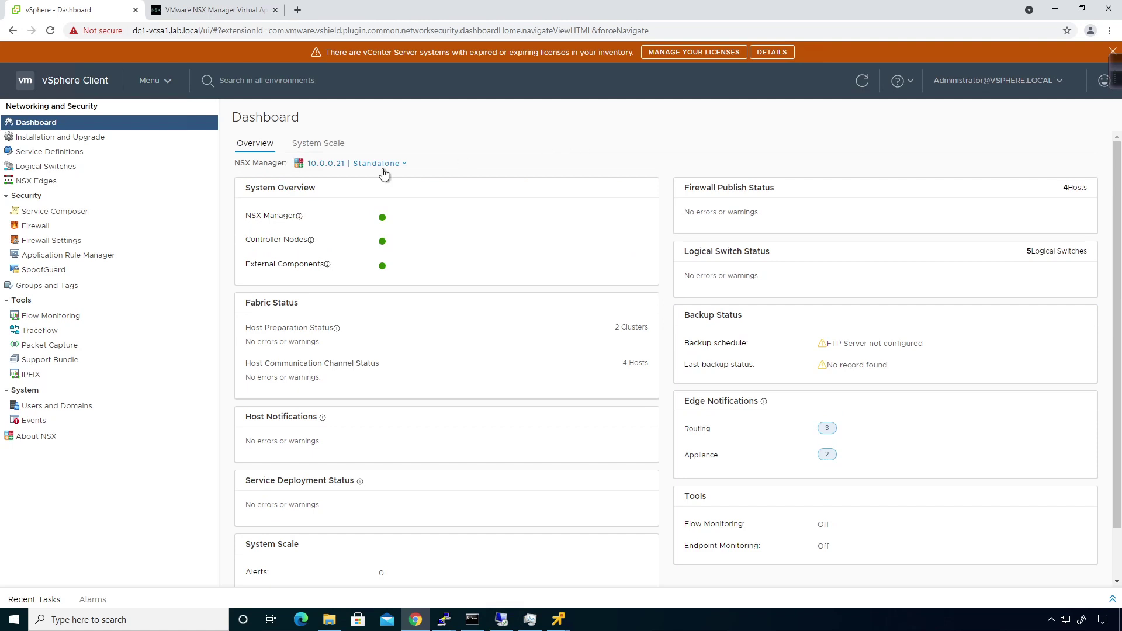
{"action": "left_click", "coordinate": [362, 164]}
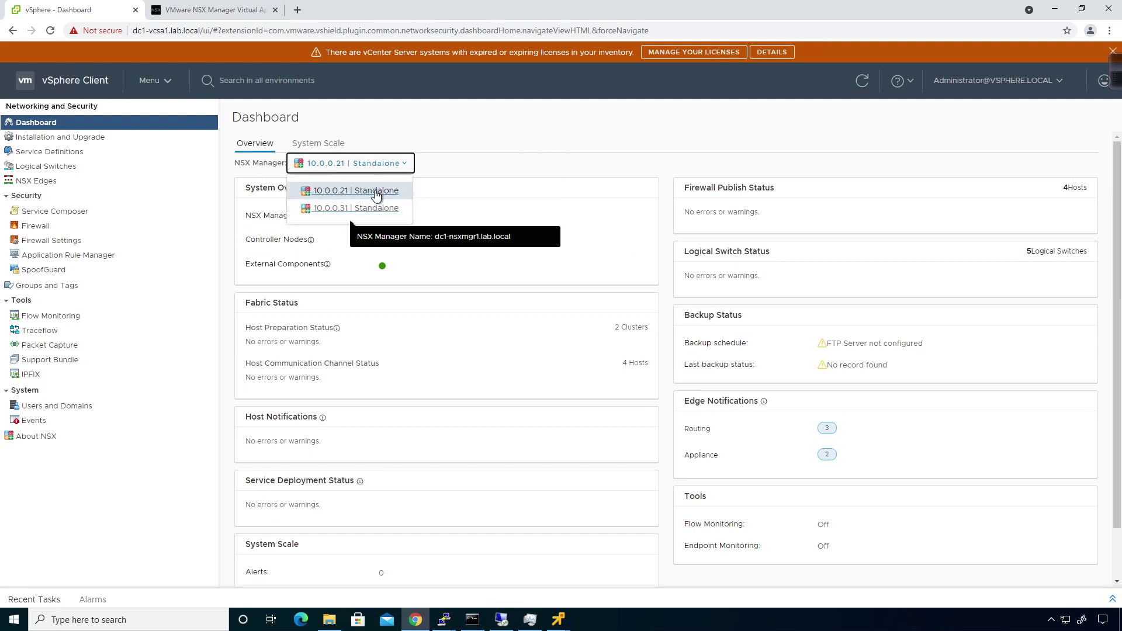
{"action": "left_click", "coordinate": [520, 165]}
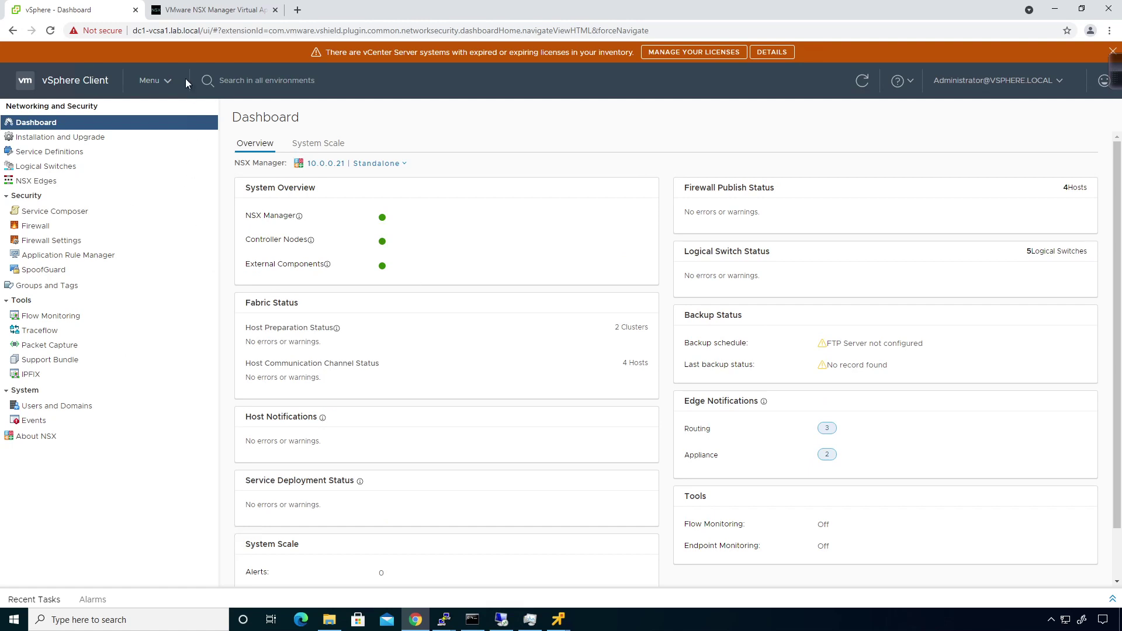
{"action": "left_click", "coordinate": [156, 82]}
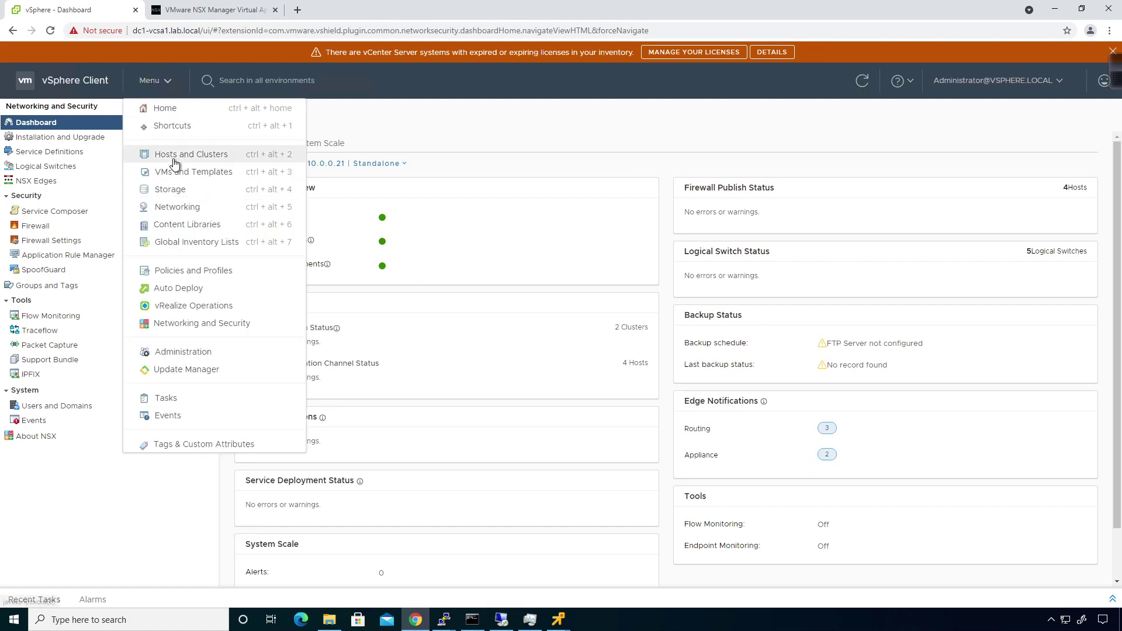
{"action": "left_click", "coordinate": [174, 159]}
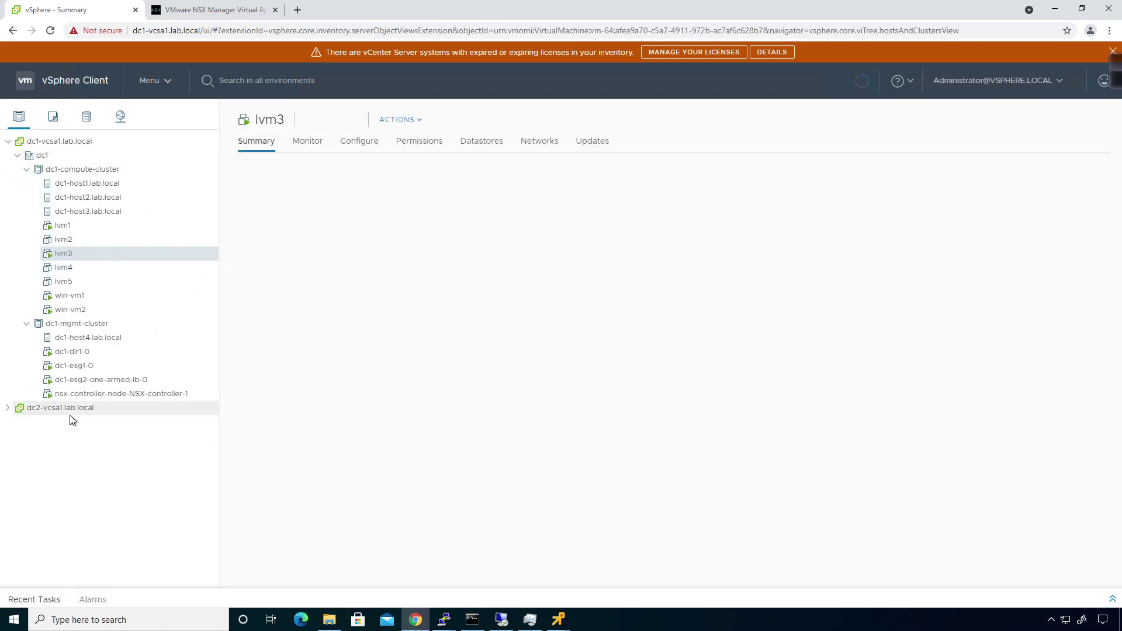